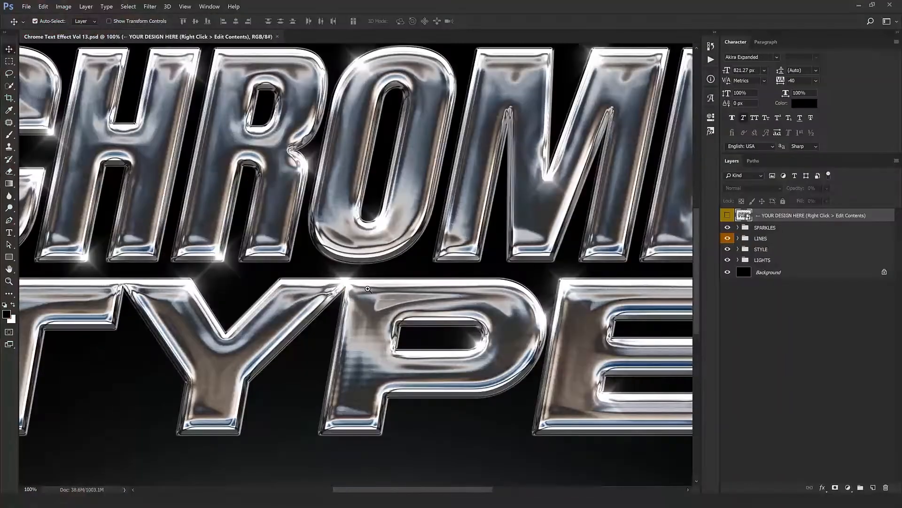
left_click_drag(368, 289, 337, 249)
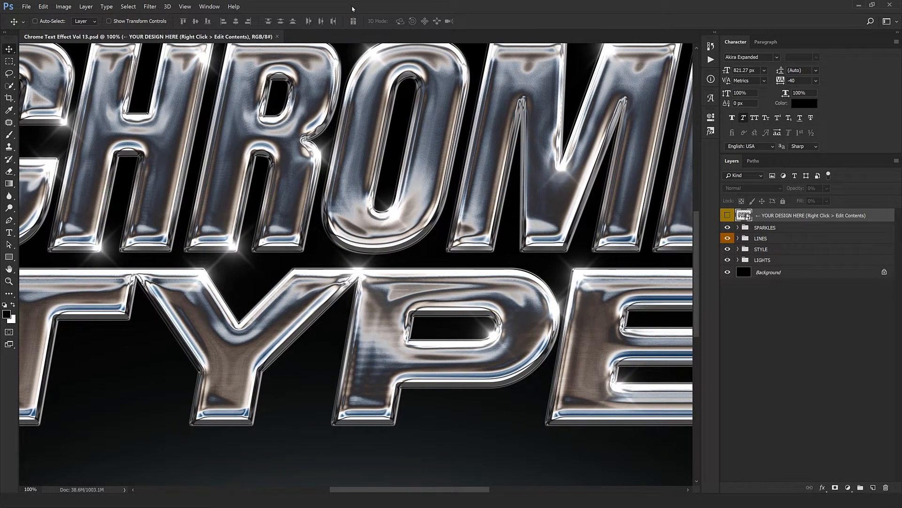
left_click(292, 196, "alt")
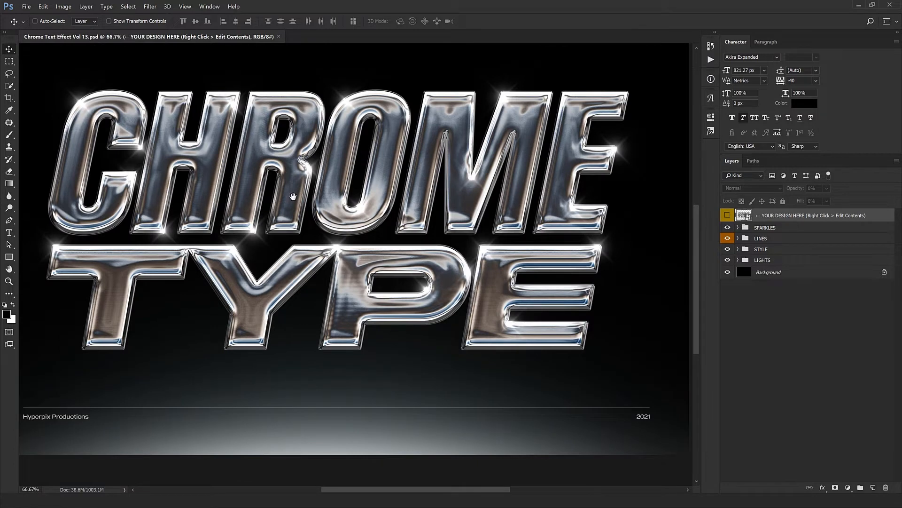
left_click(293, 197, "alt")
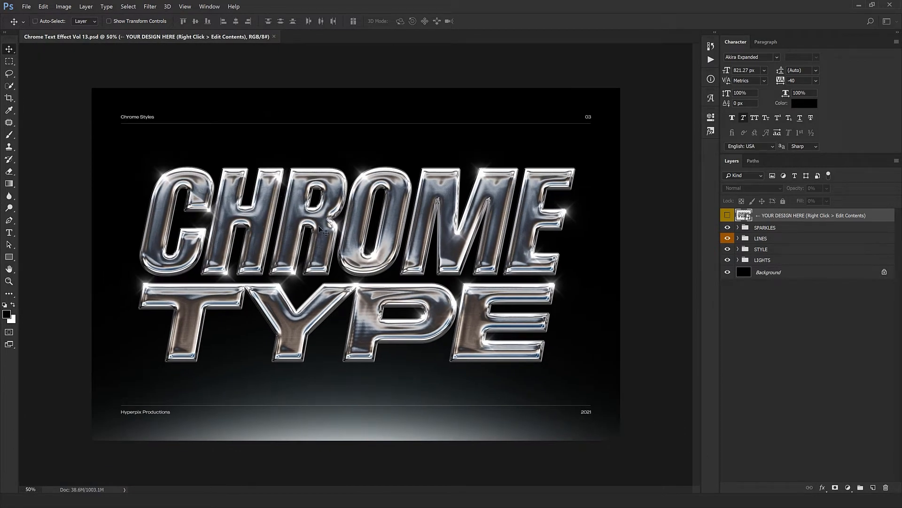
left_click(509, 203, "ctrl")
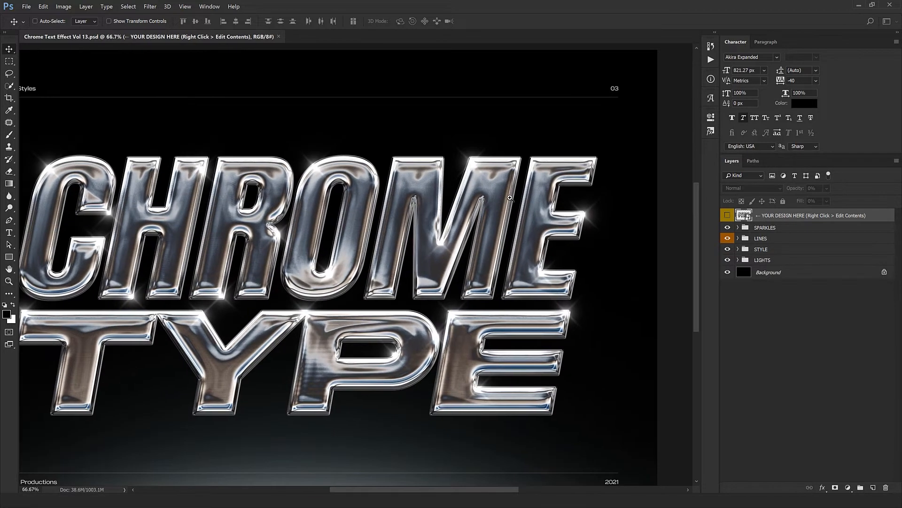
left_click(510, 202, "alt")
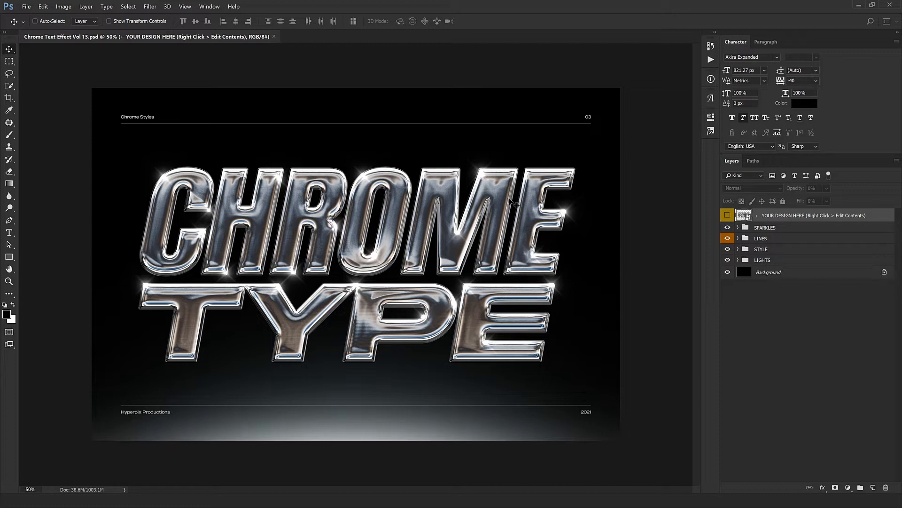
- Open the contents of the YOUR DESIGN HERE smart object and of the smart object nested inside it to reach the editable text layers
right_click(796, 218)
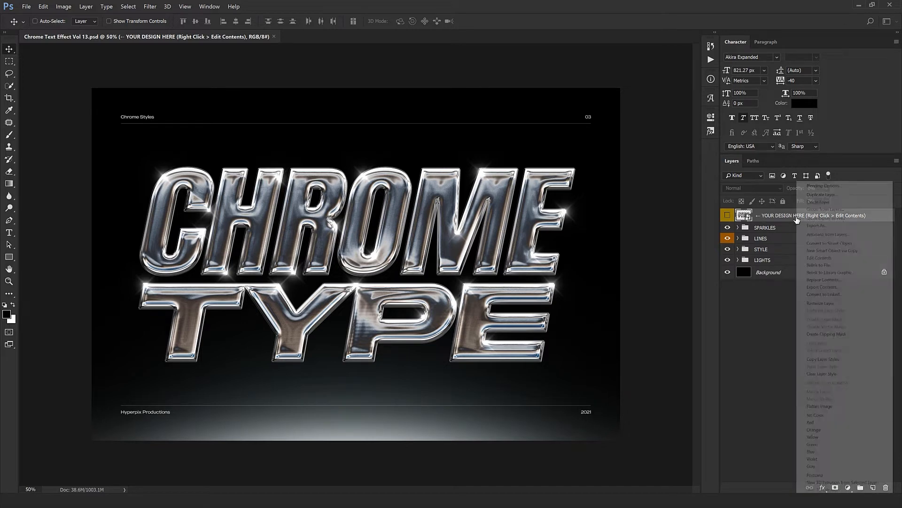
left_click(808, 257)
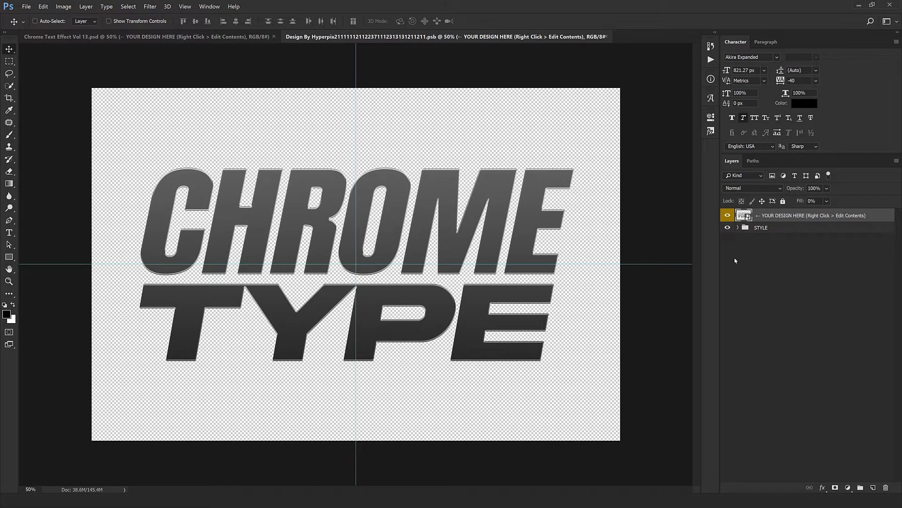
right_click(887, 218)
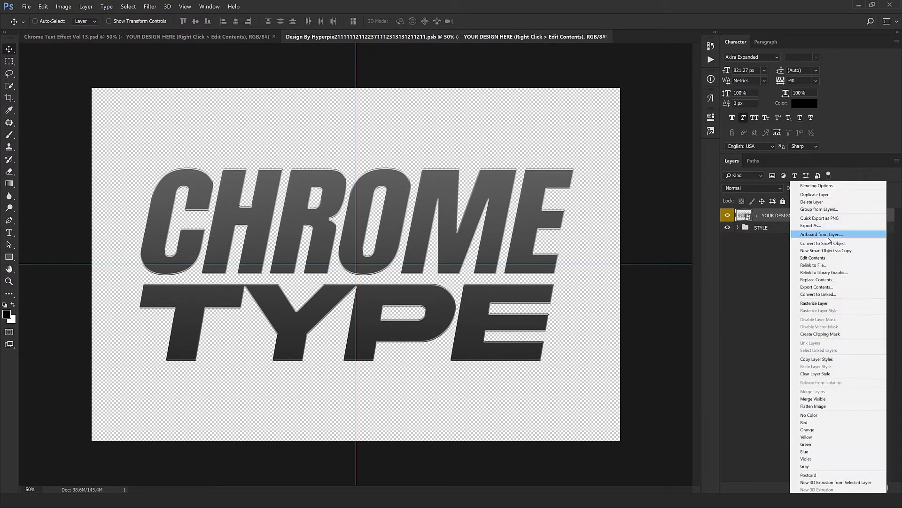
left_click(821, 259)
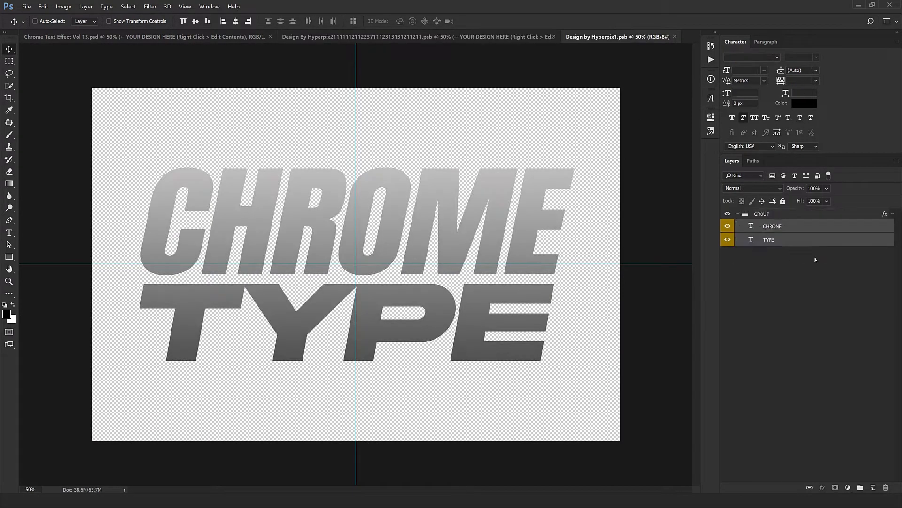
left_click(769, 226)
left_click(772, 216)
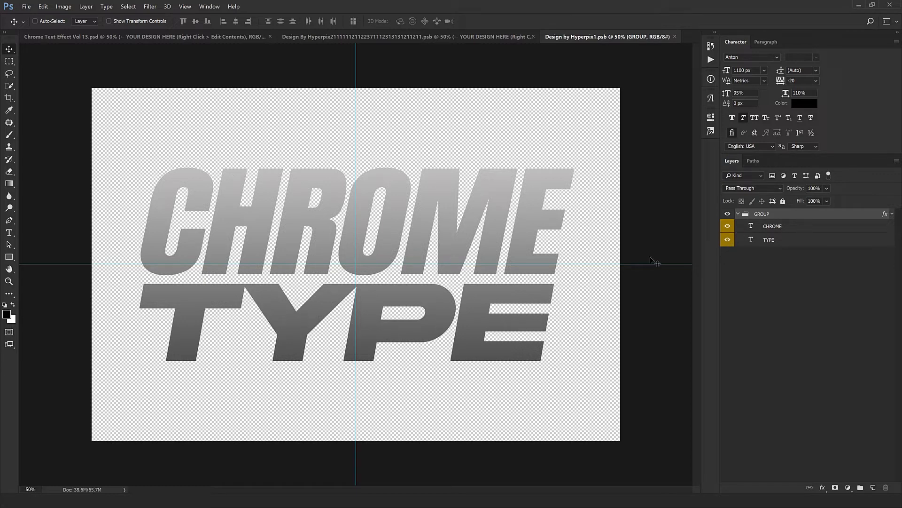
- Replace the text of the CHROME layer with HYPERPIX
left_click_drag(785, 227, 759, 227)
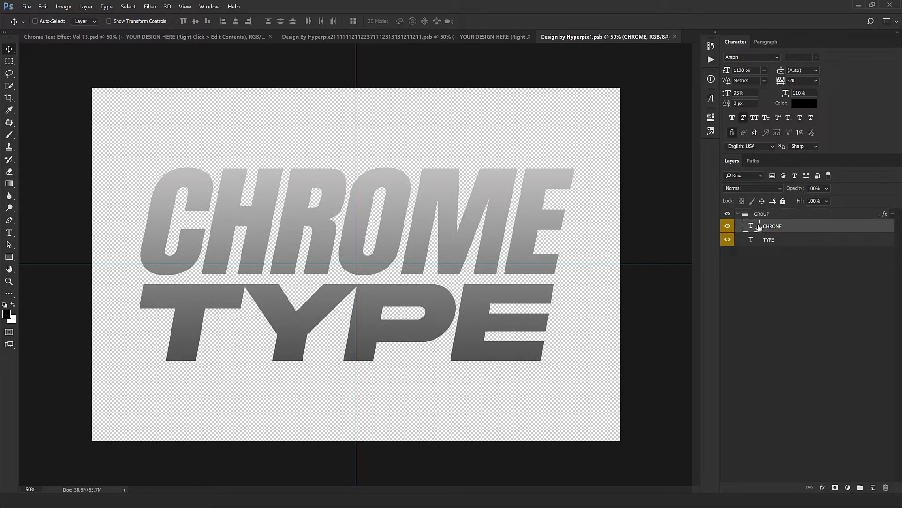
double_click(751, 227)
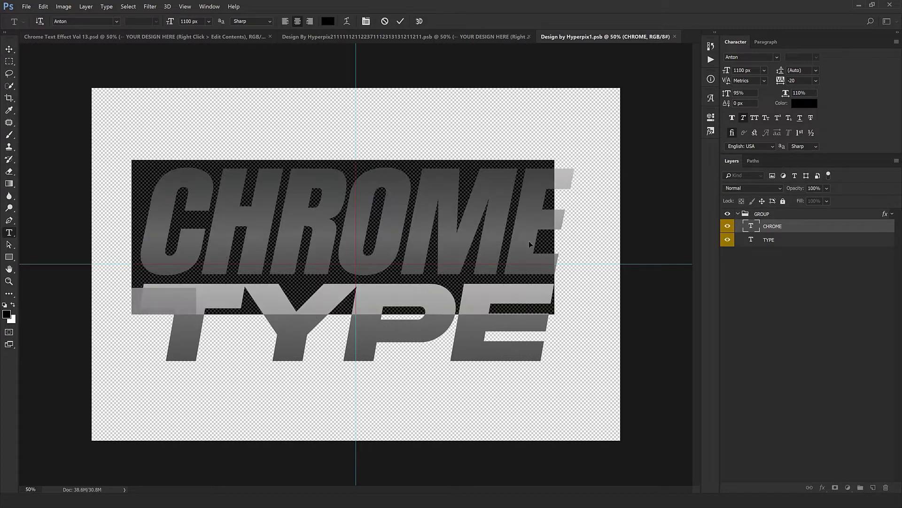
type("HY")
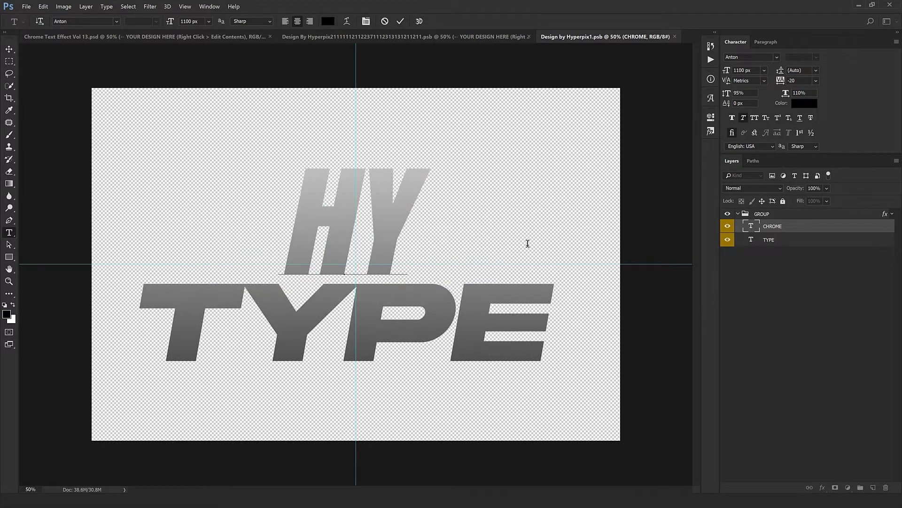
type("P")
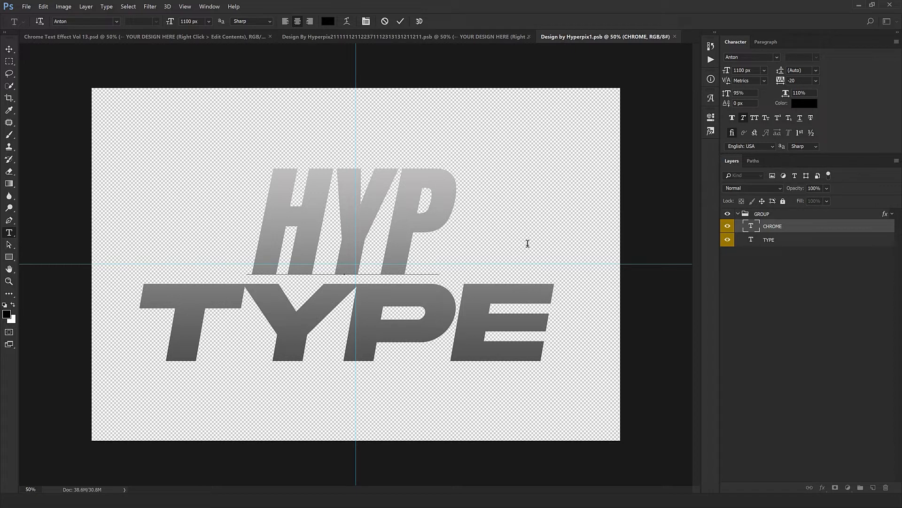
type("ER")
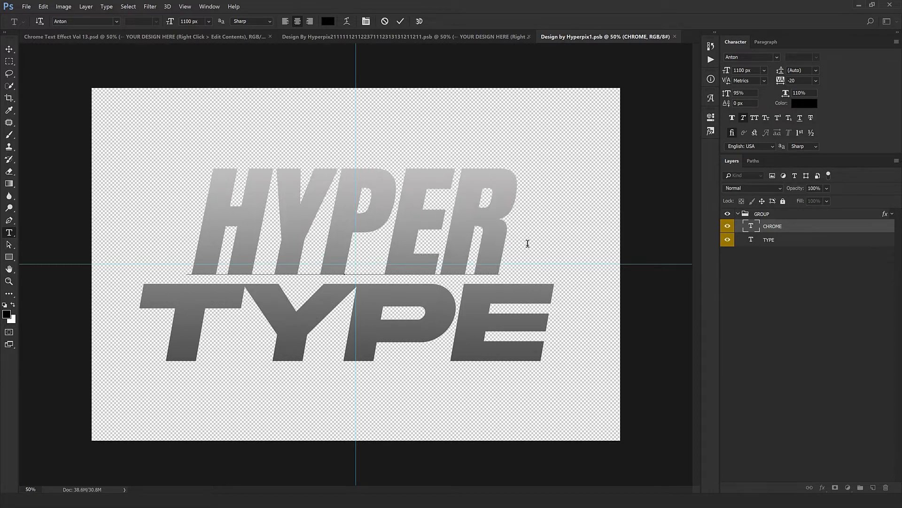
type("PIX")
- Set the HYPERPIX text's font size to 970 px and shift it slightly right to centre it on the vertical guide
key("ctrl+a")
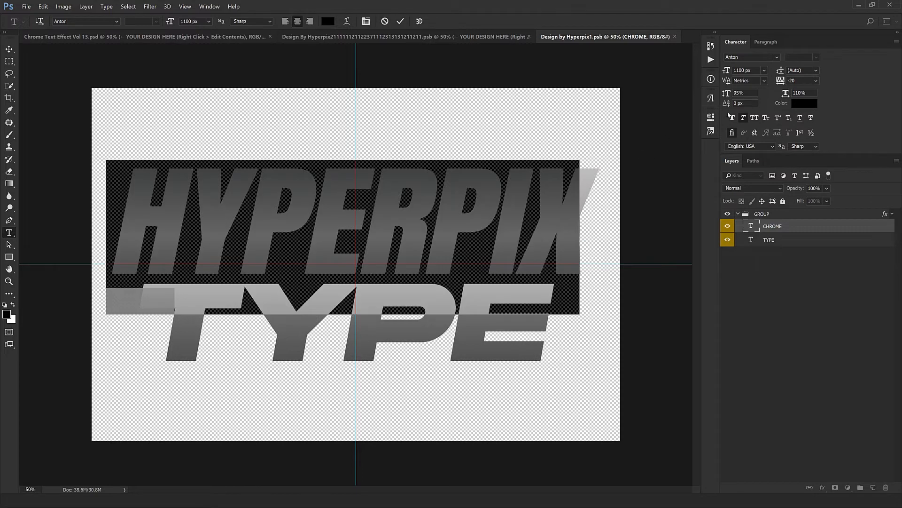
left_click_drag(757, 71, 555, 135)
key("shift+Down")
key("shift+Down")
key("shift+Down")
key("shift+Down")
key("shift+Down")
key("shift+Down")
key("shift+Down")
key("shift+Down")
key("shift+Down")
key("shift+Down")
key("shift+Down")
key("shift+Down")
key("shift+Down")
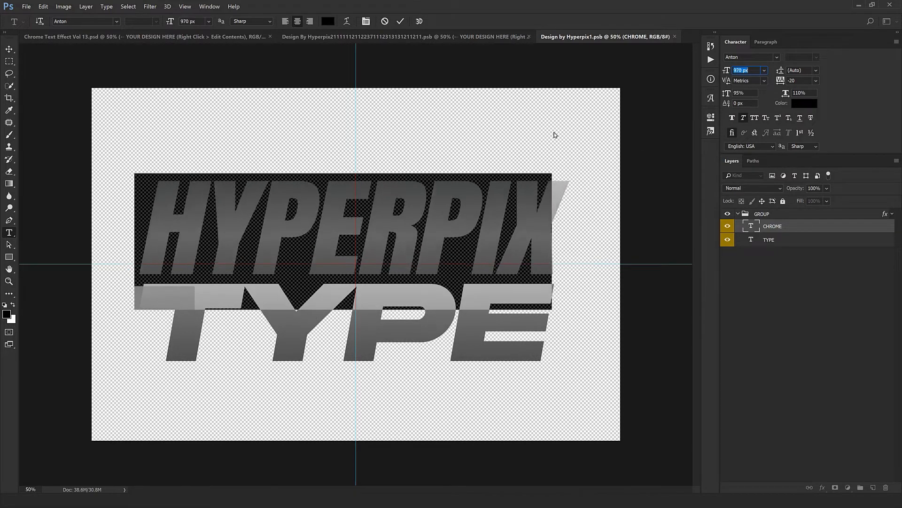
key("shift+Up")
key("shift+Up")
key("shift+Down")
key("shift+Down")
left_click(9, 49)
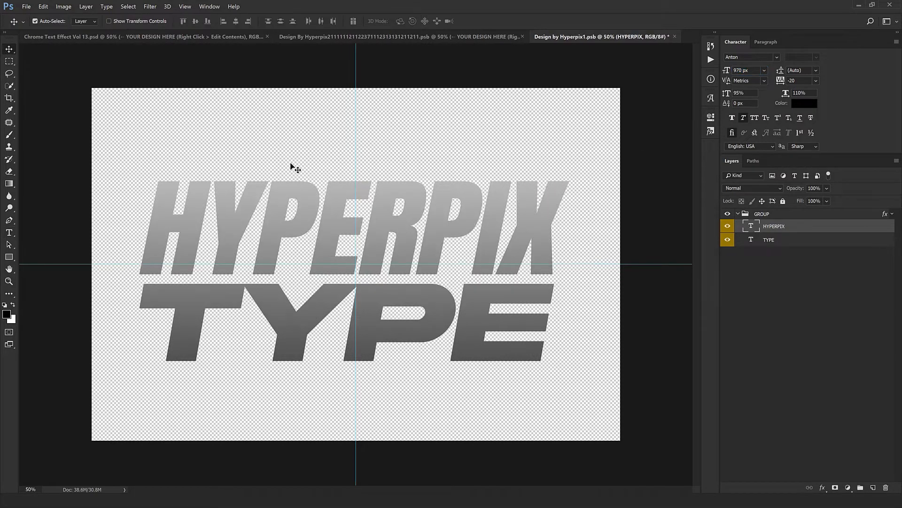
key("ctrl+t")
key("Return")
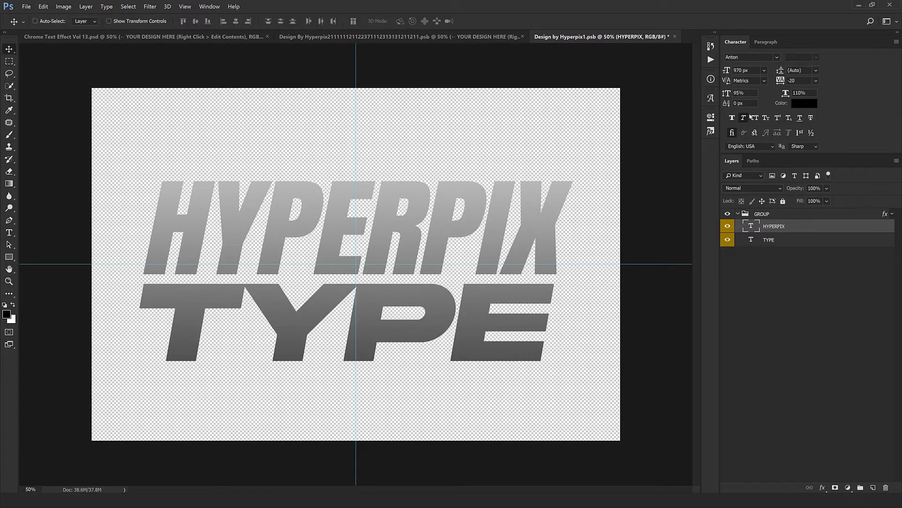
- Toggle faux italic off and back on for the HYPERPIX text
left_click(742, 119)
left_click(742, 119)
left_click(742, 119)
left_click(743, 118)
left_click_drag(746, 93, 736, 94)
key("Return")
- Replace the text of the TYPE layer with STYLE and set its font size to 830 px
double_click(751, 240)
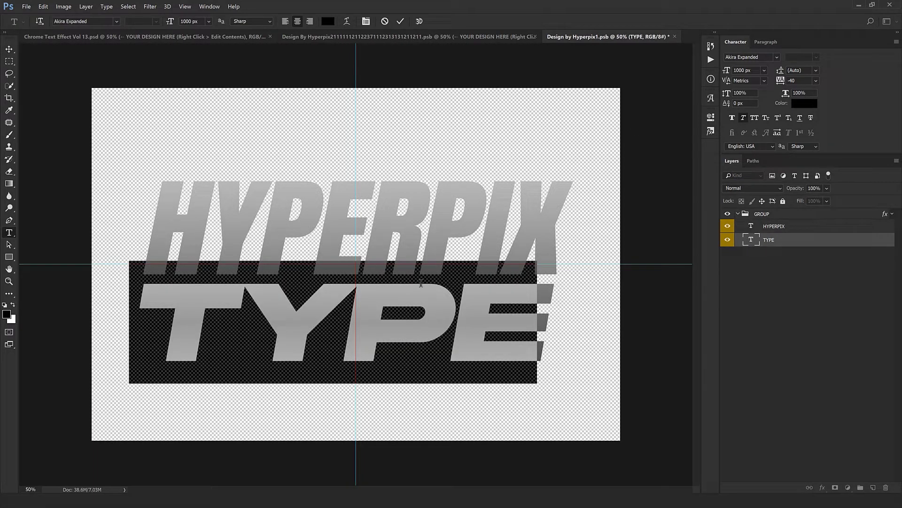
type("STYLE")
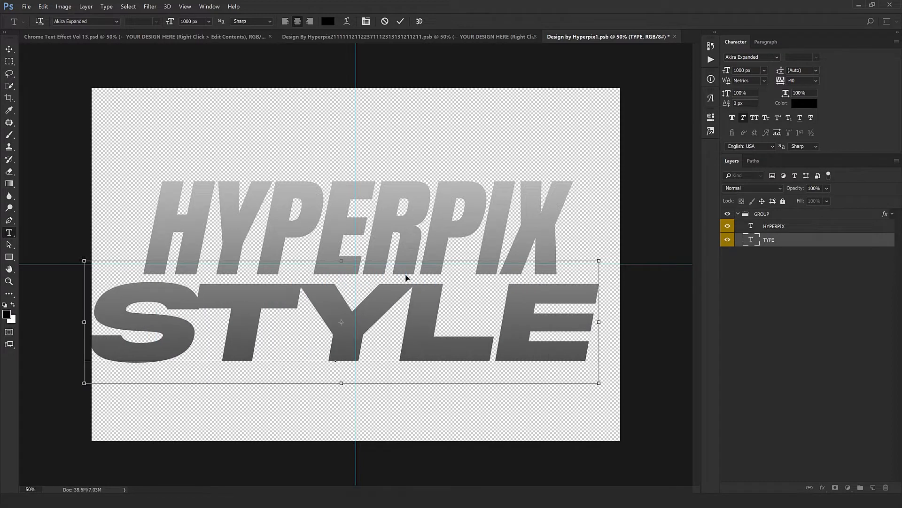
key("ctrl+a")
left_click(753, 71)
key("shift+Down")
key("shift+Down")
key("shift+Down")
key("shift+Down")
key("shift+Down")
key("shift+Down")
key("shift+Down")
key("shift+Down")
key("shift+Down")
key("shift+Down")
key("shift+Down")
key("shift+Down")
key("shift+Down")
key("shift+Down")
key("shift+Down")
key("shift+Down")
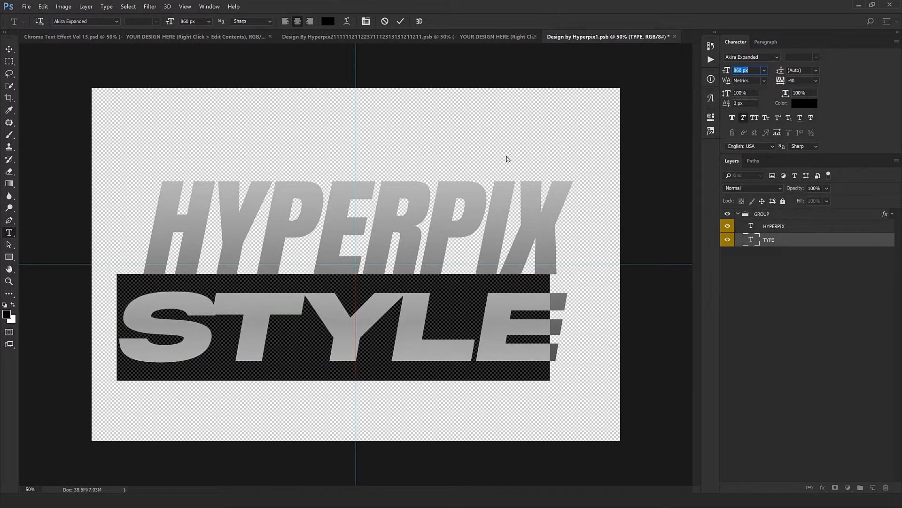
key("shift+Down")
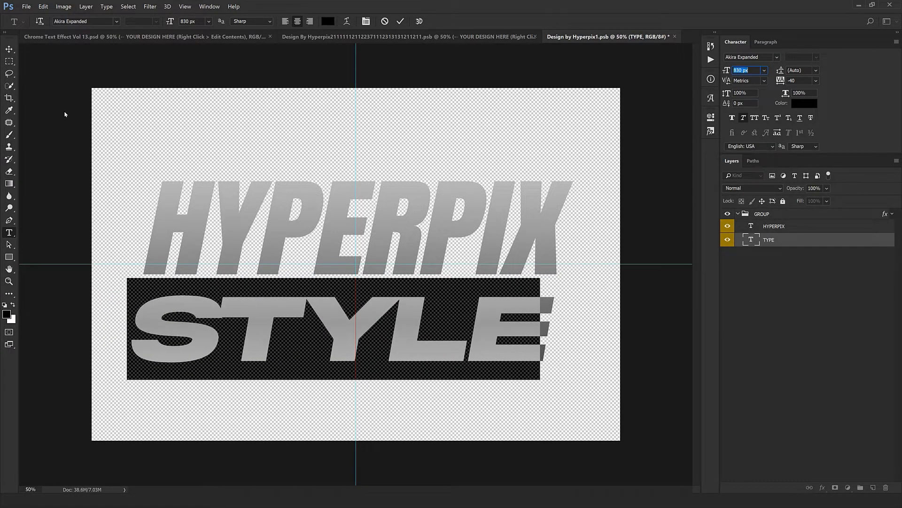
left_click(9, 49)
- Move STYLE up close beneath HYPERPIX and scale both text layers up slightly together about their centre
left_click_drag(446, 296, 447, 283)
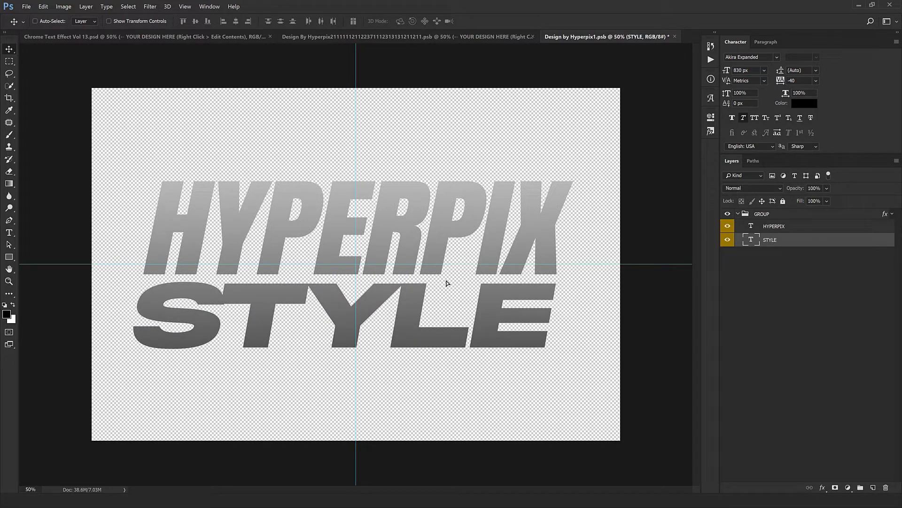
left_click(438, 247, "ctrl+shift")
key("ctrl+t")
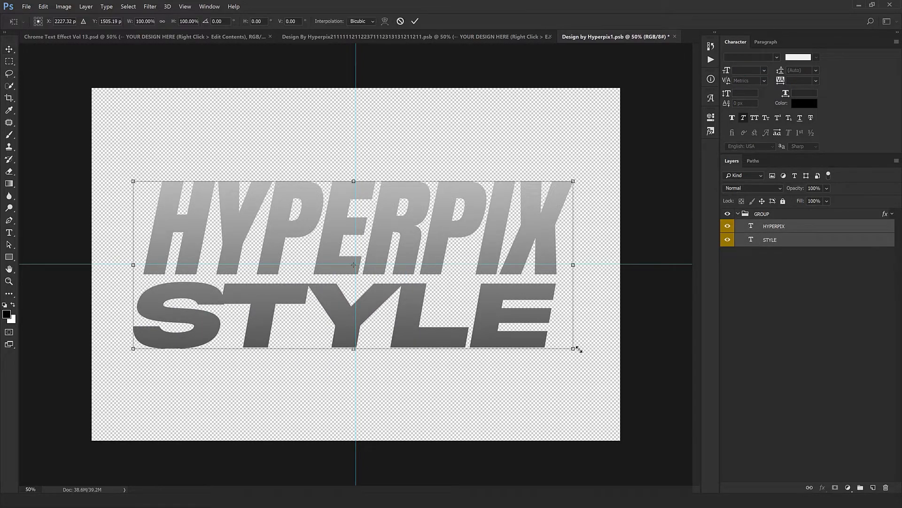
left_click_drag(574, 348, 582, 351)
key("Return")
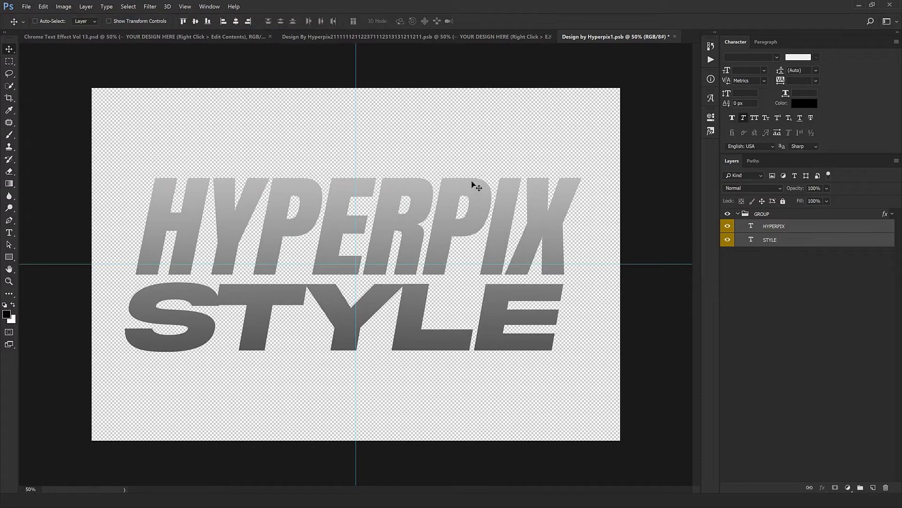
- Close both smart object documents, saving their changes so the chrome effect updates in Chrome Text Effect Vol 13.psd
left_click(675, 36)
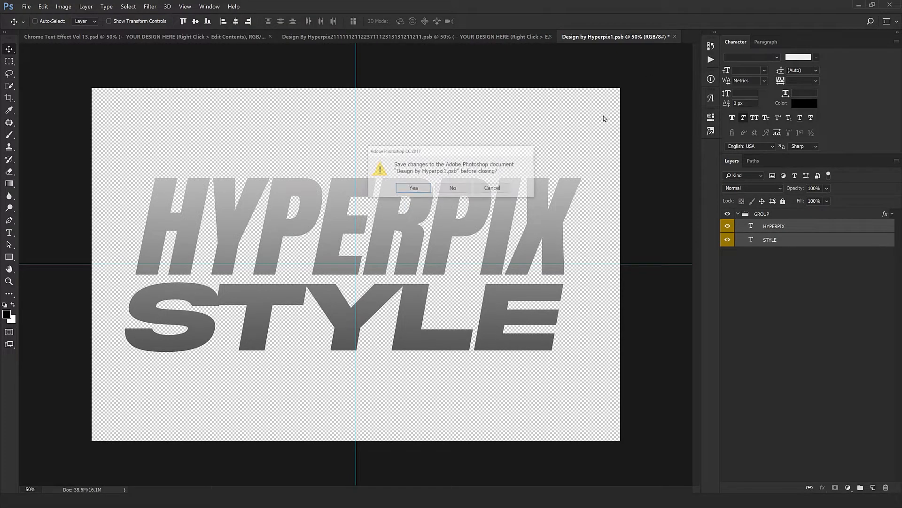
left_click(412, 188)
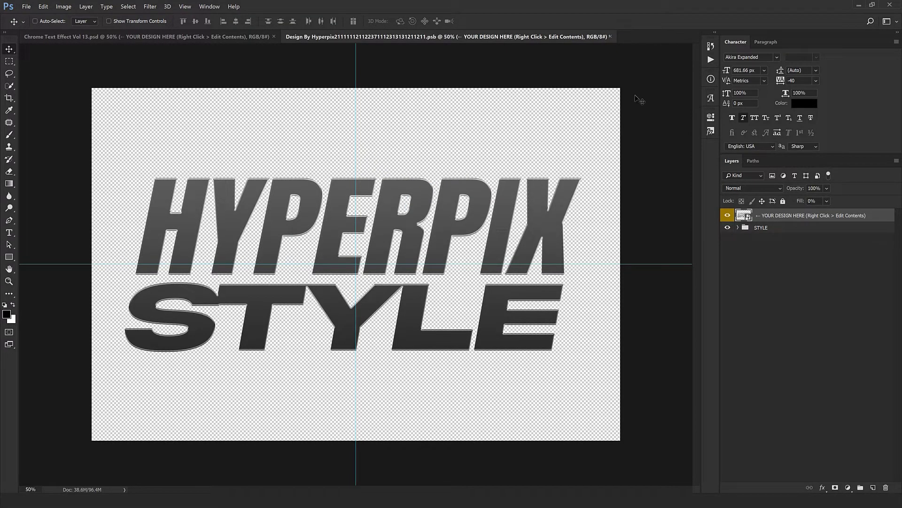
left_click(610, 36)
left_click(419, 193)
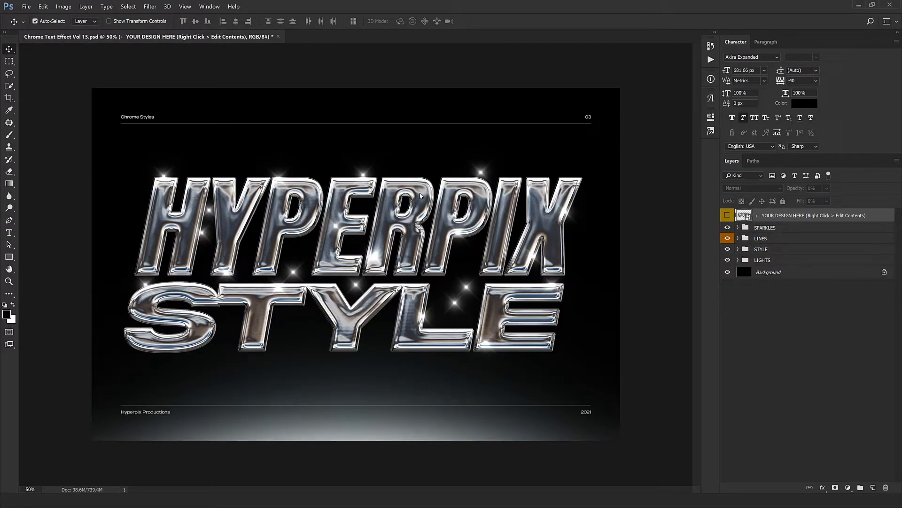
- Examine the chrome rendering and sparkles across the HYPERPIX STYLE lettering up close and as a whole
key("ctrl+0")
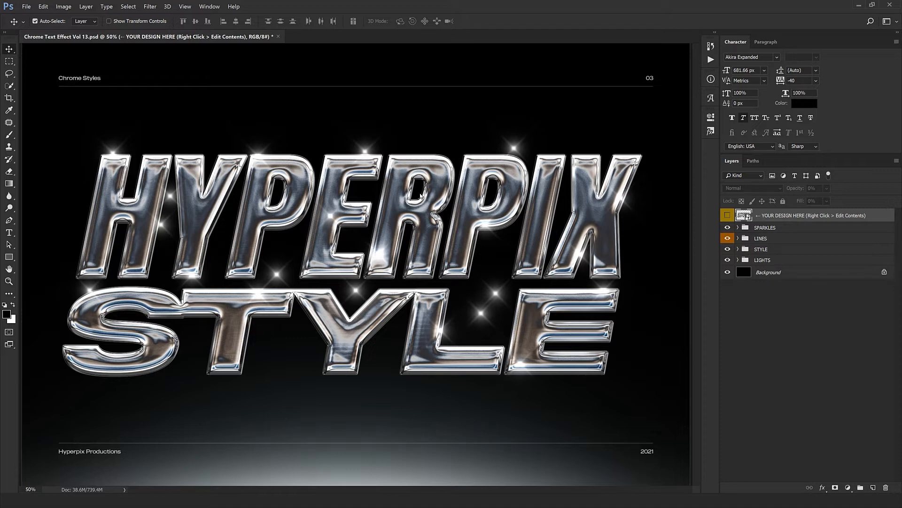
key("ctrl+plus")
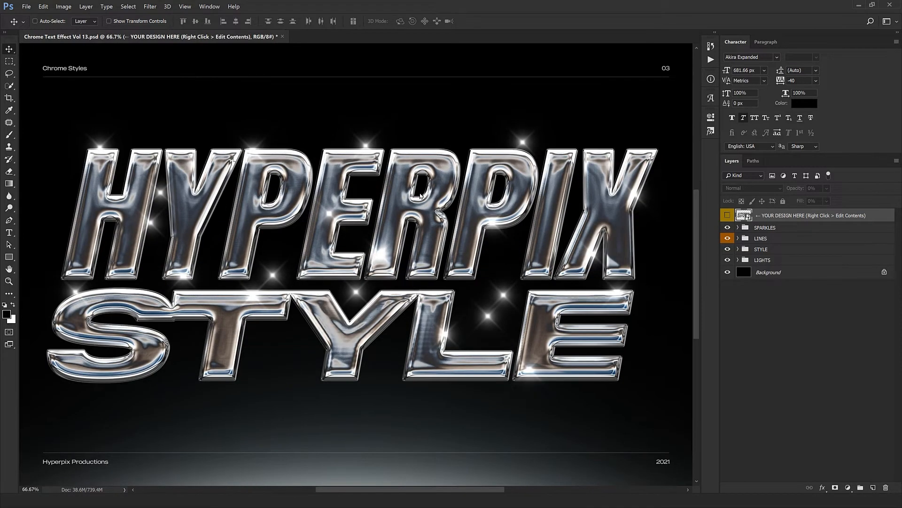
key("ctrl+plus")
left_click_drag(265, 219, 163, 183)
left_click_drag(451, 185, 395, 231)
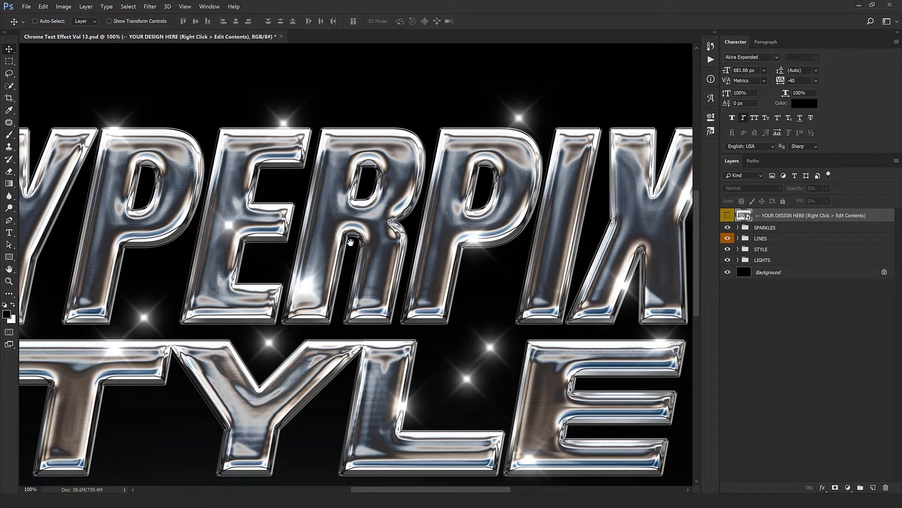
left_click_drag(228, 271, 420, 215)
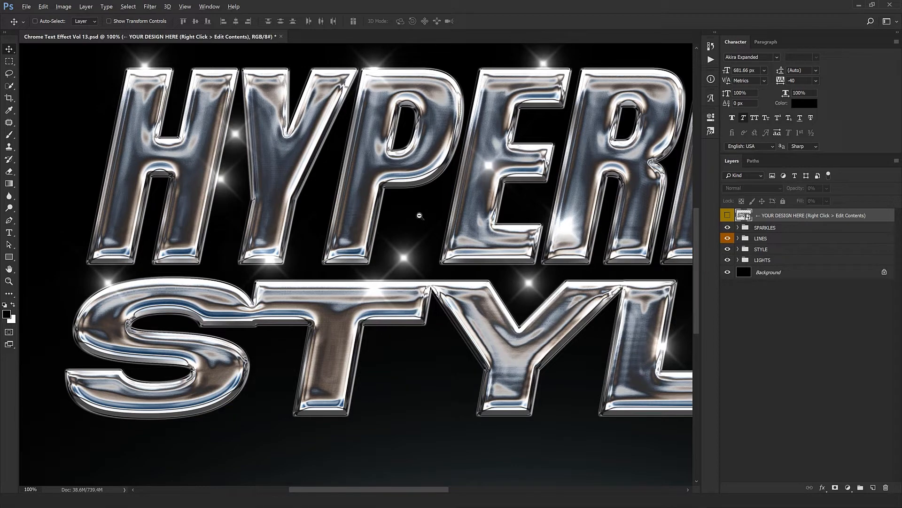
left_click(644, 213, "alt")
left_click_drag(644, 213, 454, 199)
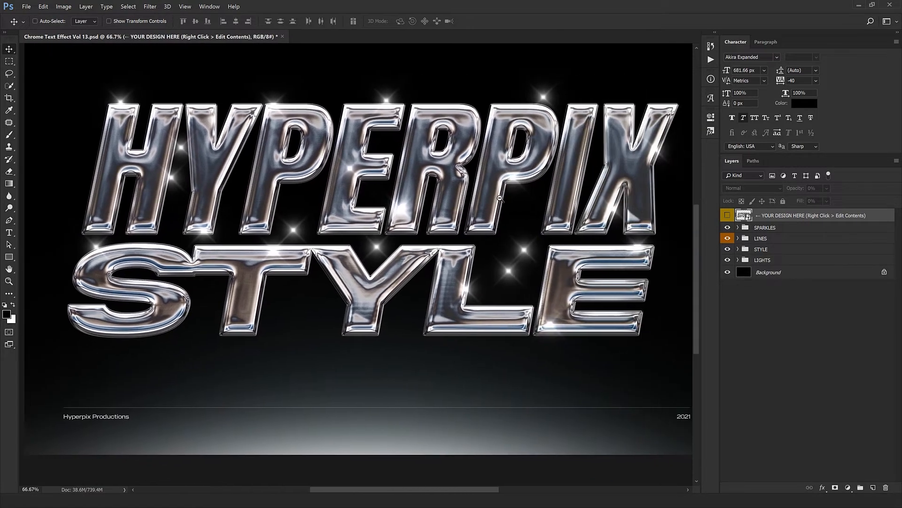
left_click(507, 201, "alt")
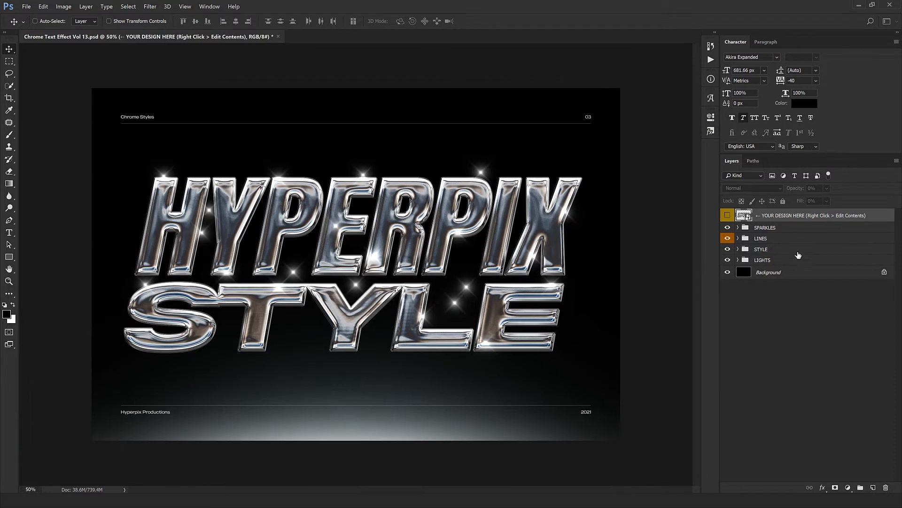
- Move the topmost sparkle in the SPARKLES group to the upper-right corner of HYPERPIX's first P and adjust it with Free Transform
left_click(738, 227)
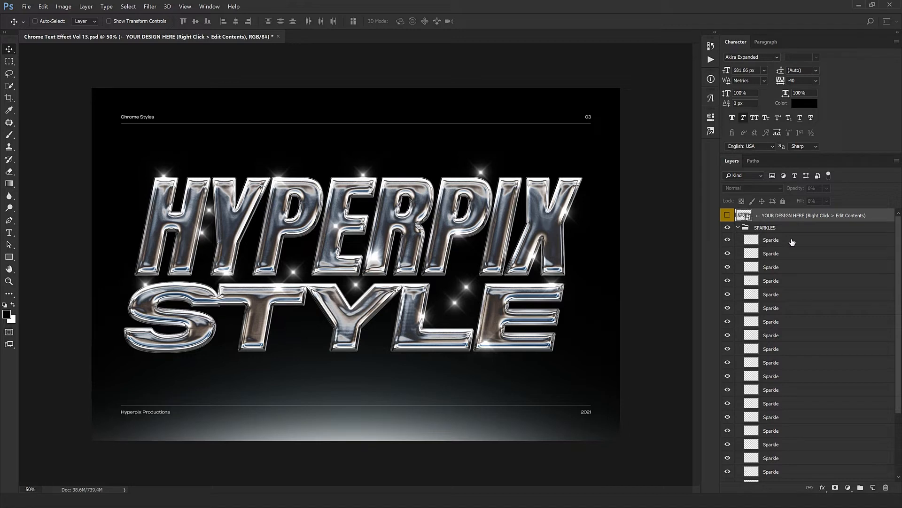
left_click(756, 241)
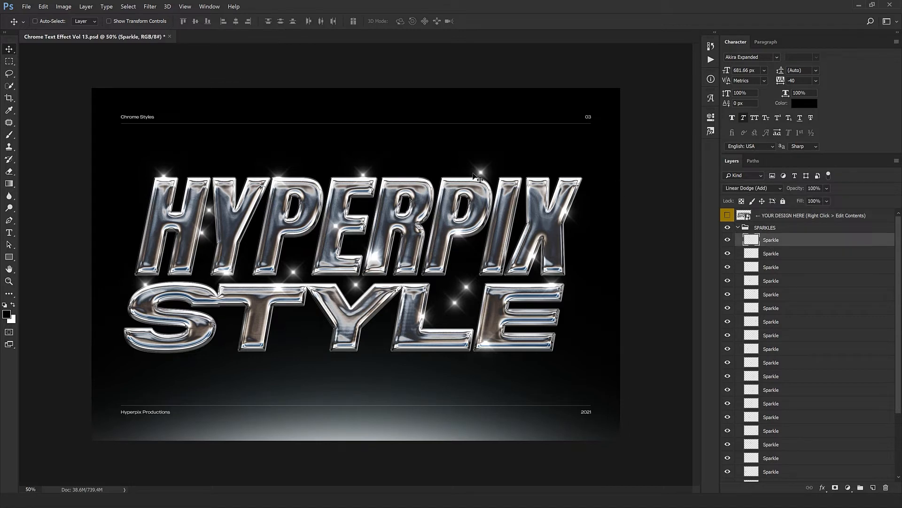
left_click_drag(260, 273, 375, 254)
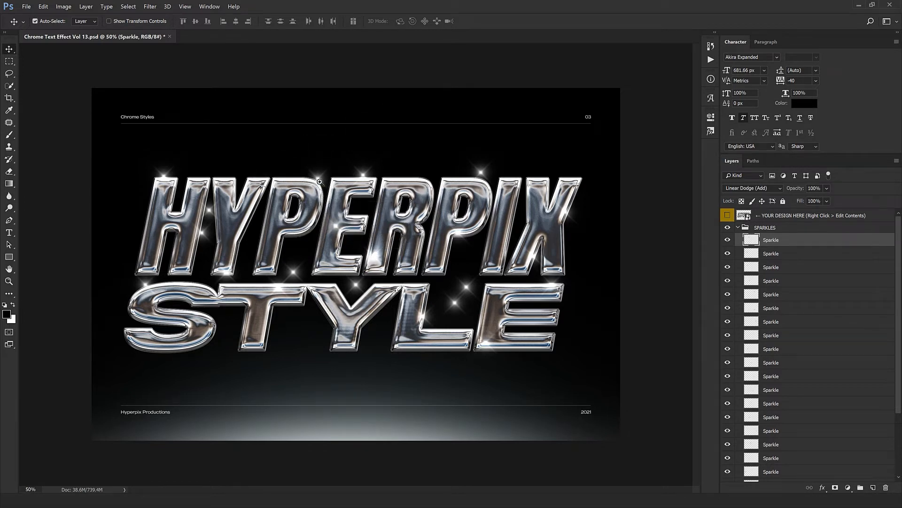
mouse_move(324, 184)
left_mouse_down()
mouse_move(350, 199)
mouse_move(346, 207)
mouse_move(325, 188)
left_mouse_up()
key("ctrl+t")
key("Return")
- Move the second sparkle down to the bottom edge of the H and reposition the third sparkle on the lettering
left_click(779, 258)
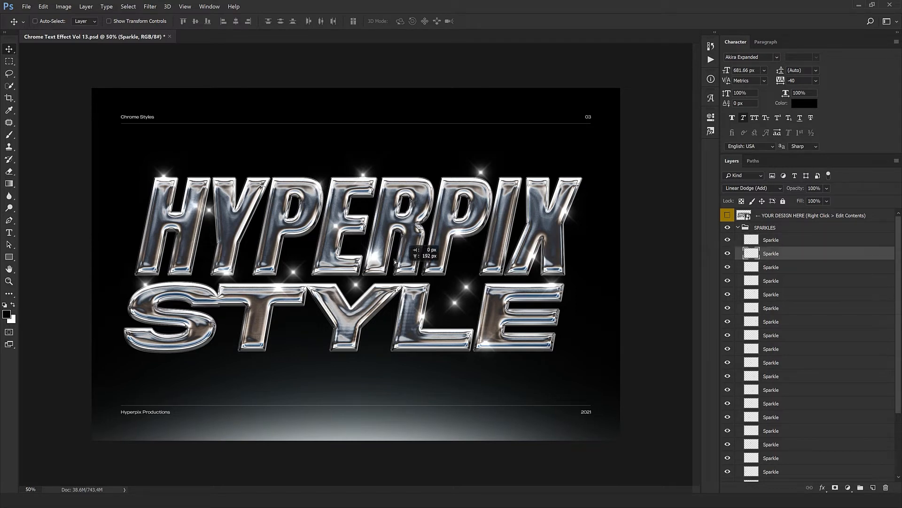
left_click_drag(164, 265, 161, 269)
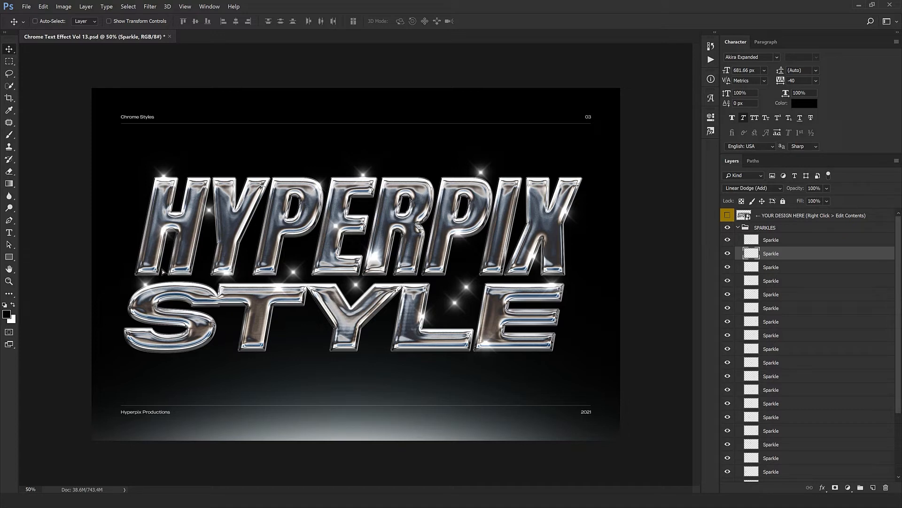
left_click(787, 272)
left_click_drag(466, 297, 434, 346)
left_click_drag(294, 360, 344, 372)
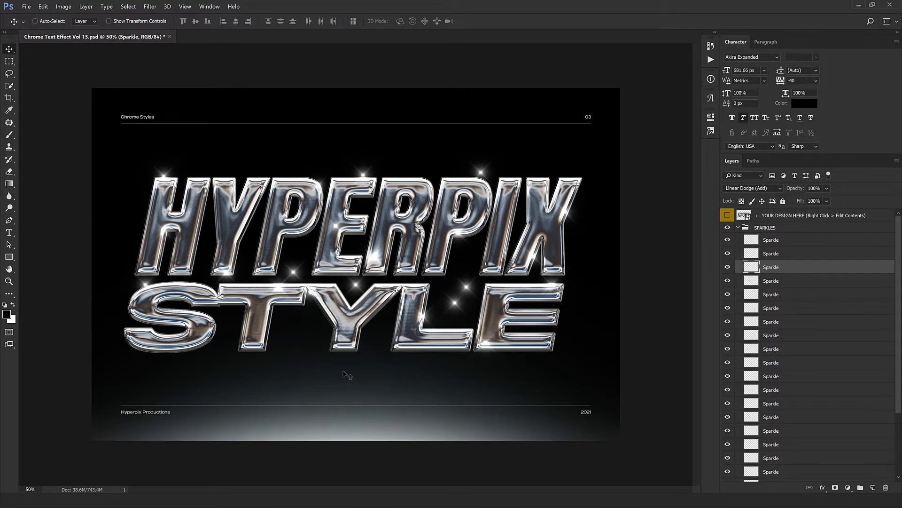
- Move the fourth sparkle to the lower-right corner of the L and the fifth to the upper-right corner of HYPERPIX's second P
left_click(783, 281)
left_click_drag(352, 325, 582, 382)
left_click(784, 294)
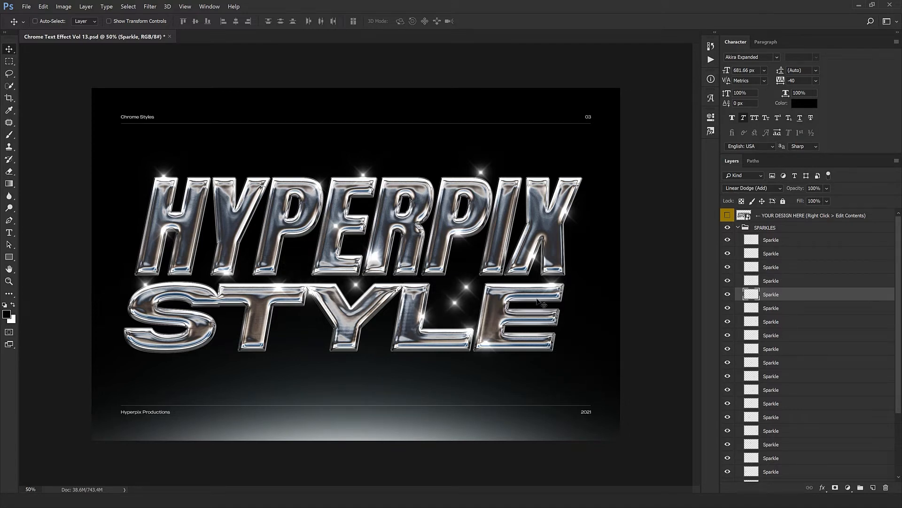
left_click_drag(443, 272, 450, 320)
- Delete ten surplus Sparkle layers, from the sixth through the fifteenth in the SPARKLES group
left_click(790, 308)
left_click(789, 430, "shift")
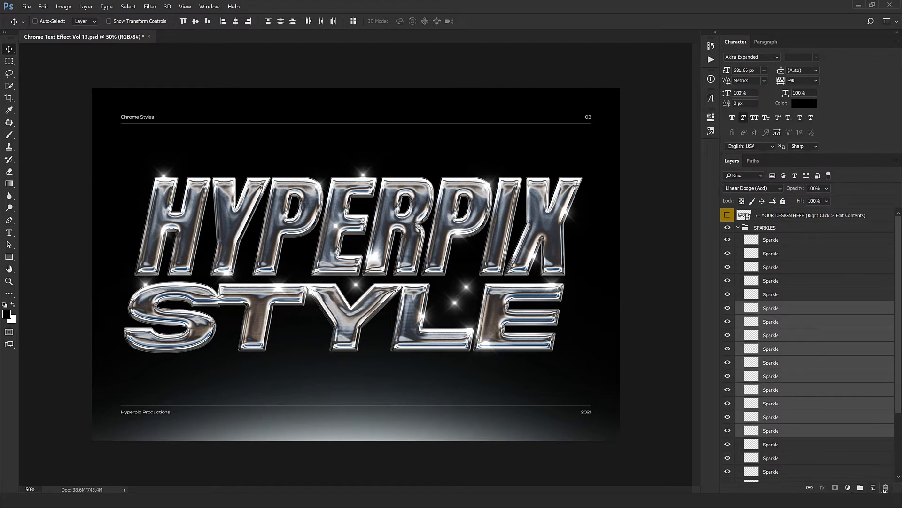
key("Delete")
left_click(778, 363)
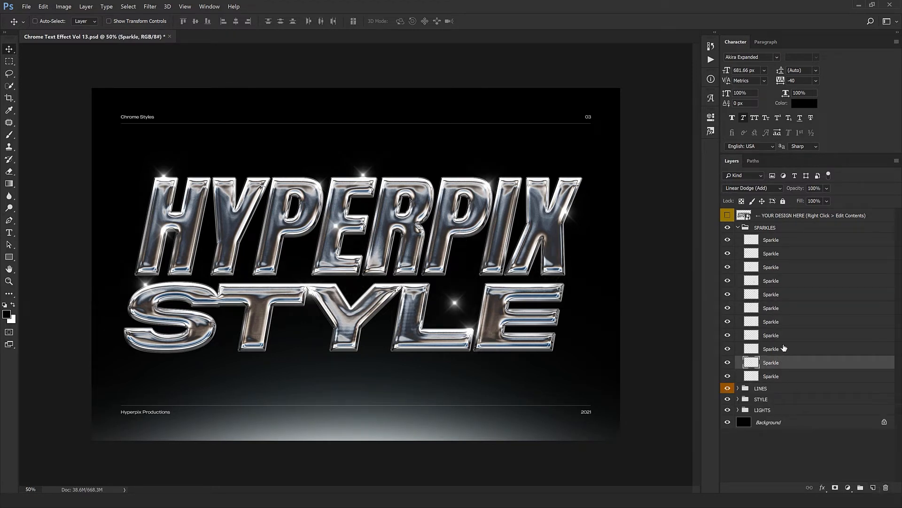
left_click(788, 321, "shift")
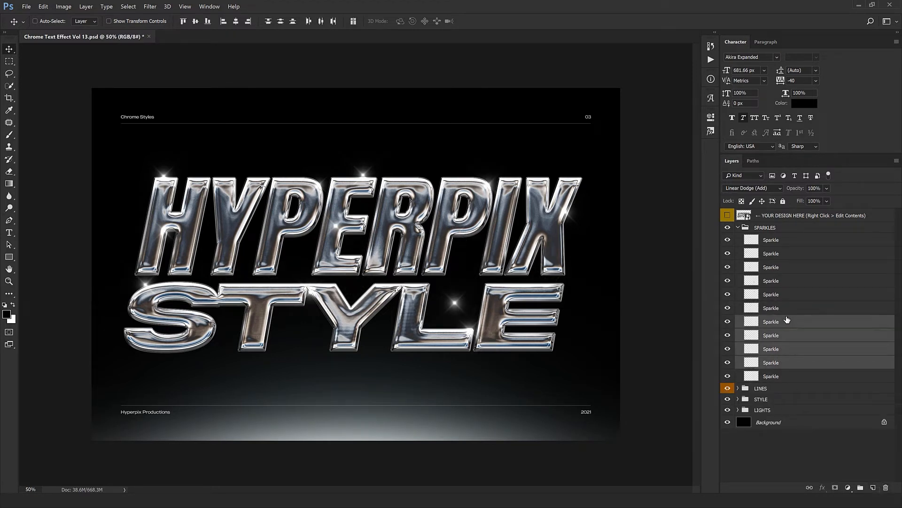
- Move the loose sparkle between L and E onto the lettering and place three copies of it on other letter edges
right_click(455, 303)
left_click(483, 314)
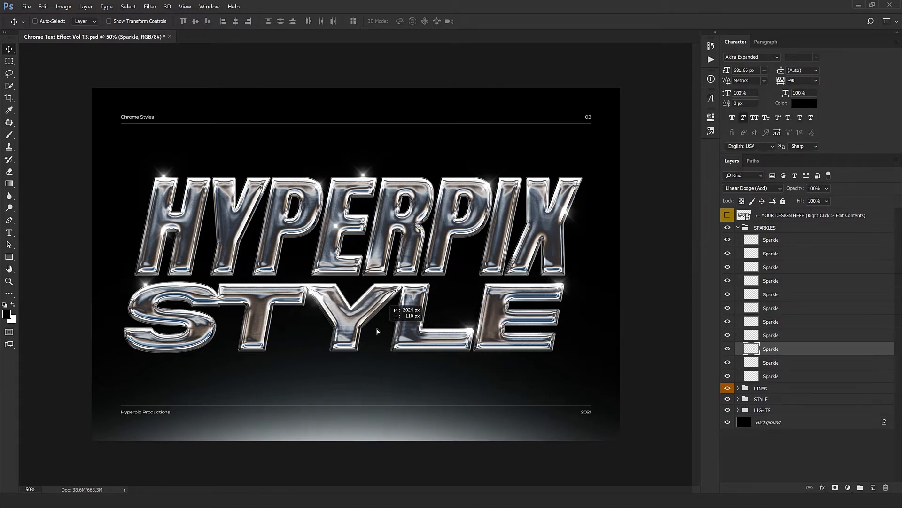
left_click_drag(310, 332, 436, 312)
left_click_drag(410, 344, 553, 295)
key("ctrl+j")
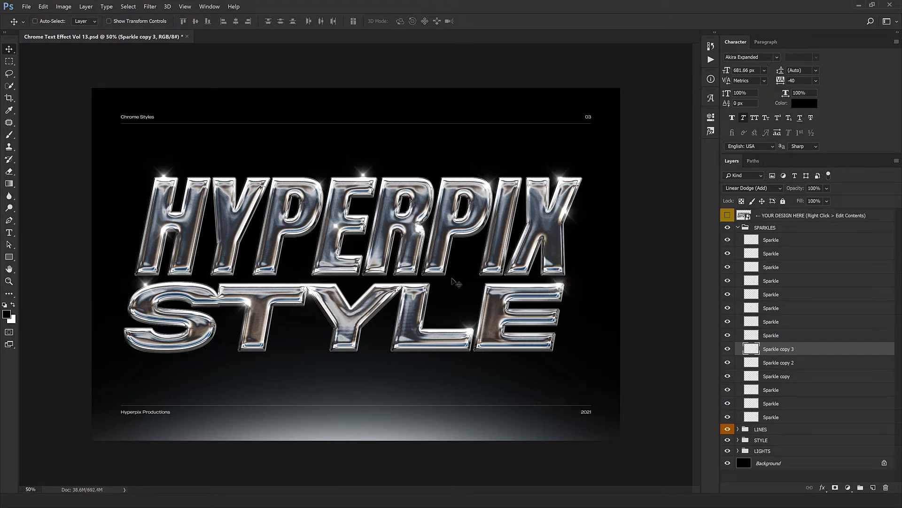
- Move the sparkle inside the E of HYPERPIX and the one above it to other places on the lettering
left_click(741, 229)
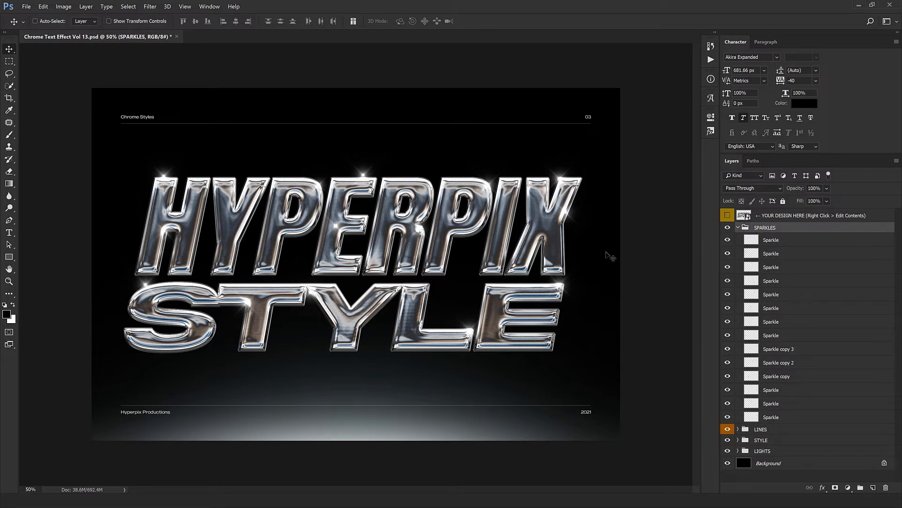
right_click(335, 227)
left_click(360, 243)
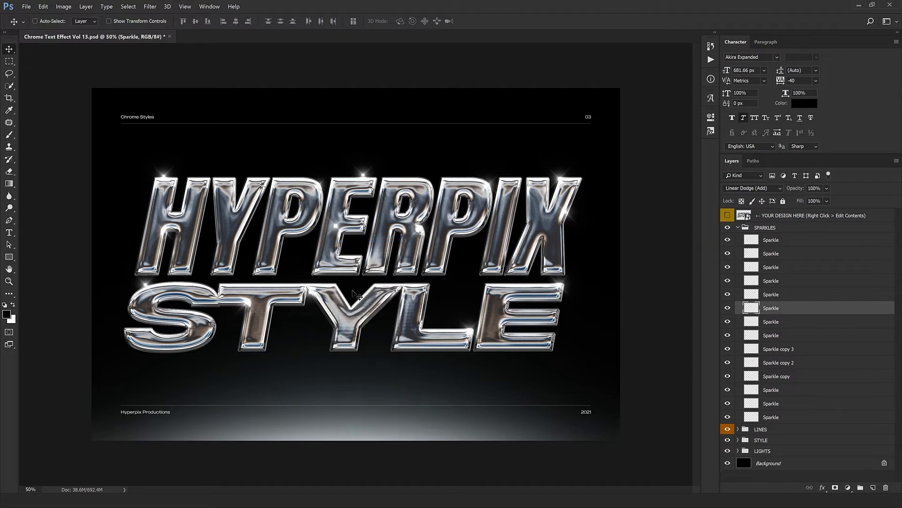
right_click(362, 178)
left_click(376, 192)
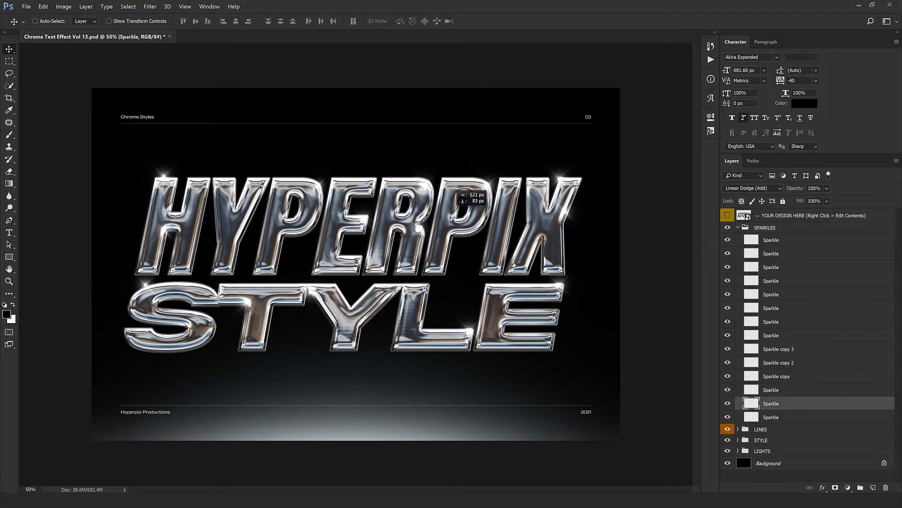
- Shift the sparkles on the S and the H to the upper-left corners of those letters, and collapse the SPARKLES group
right_click(148, 287)
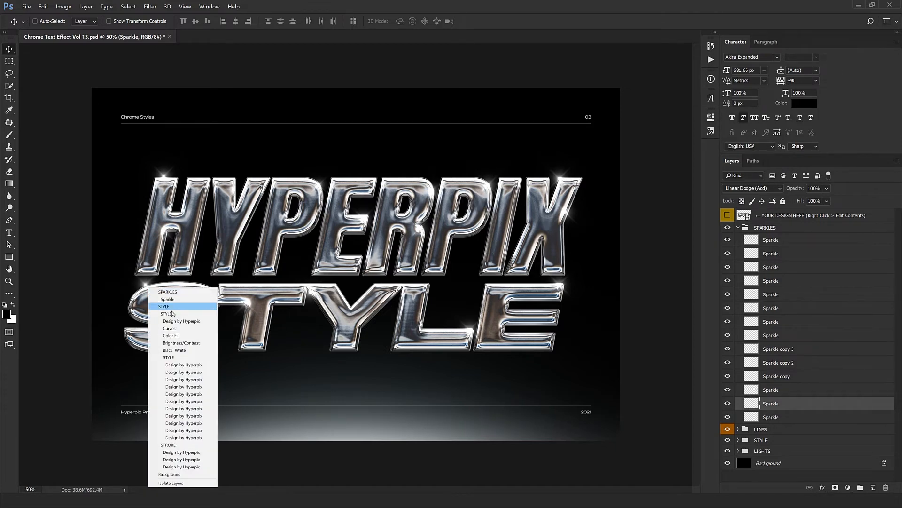
left_click(179, 300)
right_click(165, 178)
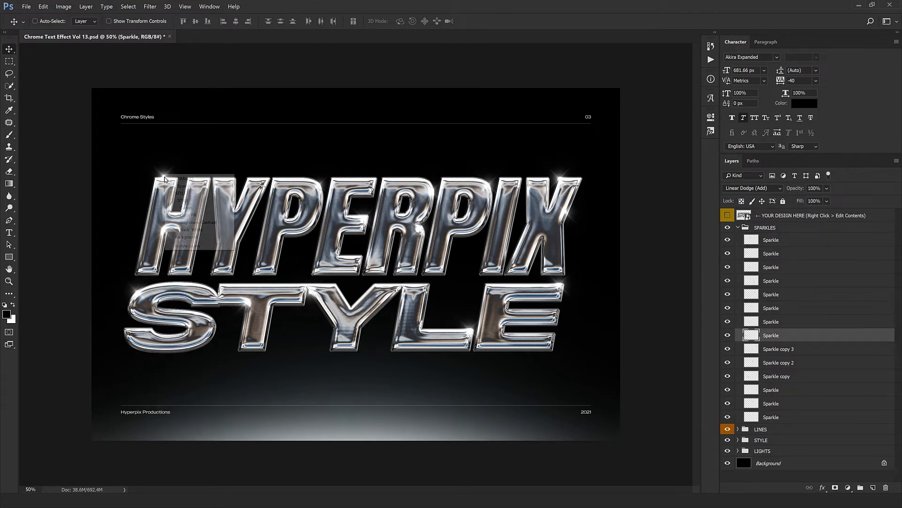
left_click(214, 189)
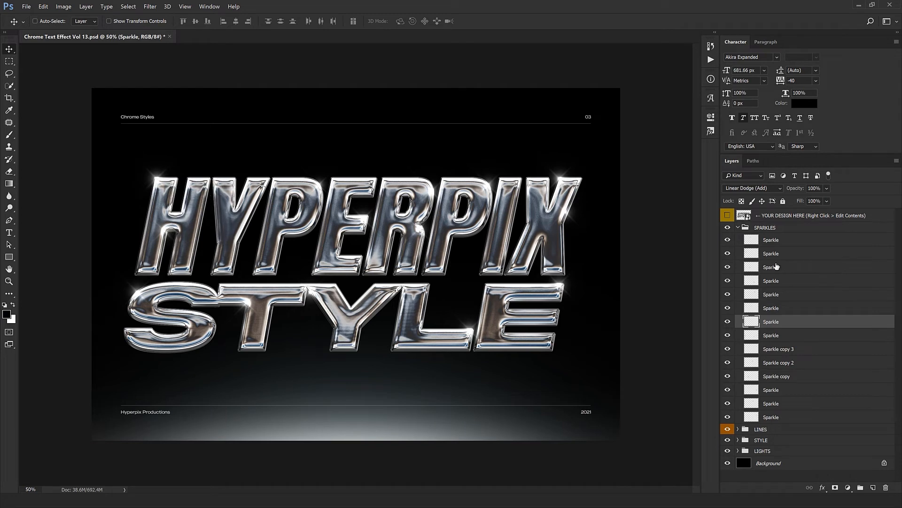
left_click(742, 228)
left_click(738, 227)
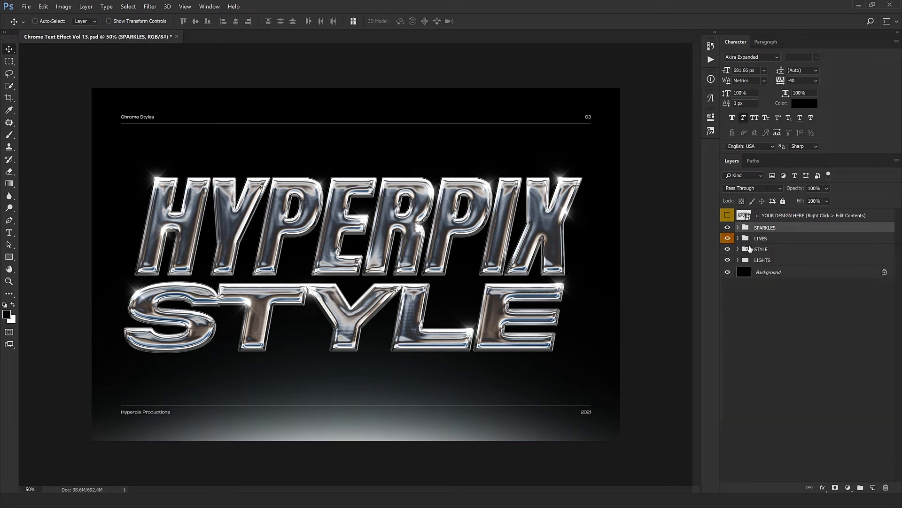
- Compare the design with and without the LINES group by hiding it and showing it again
left_click(757, 239)
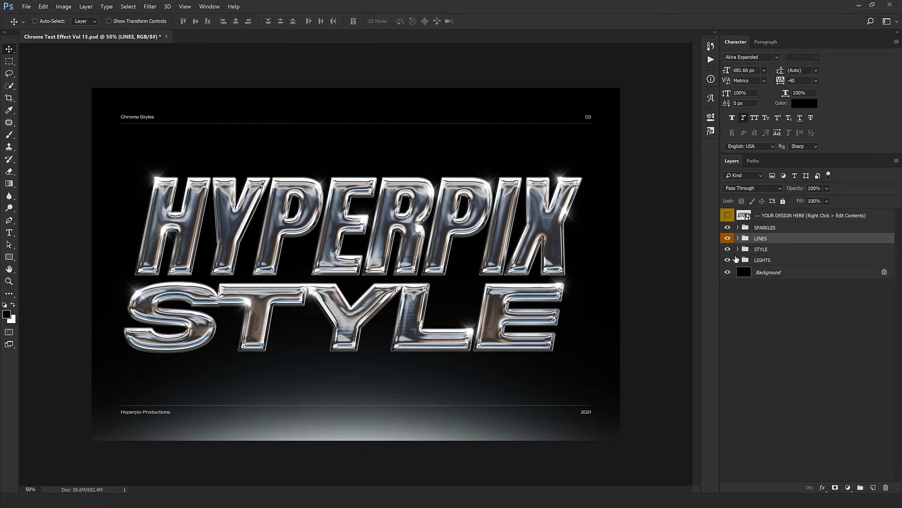
left_click(729, 240)
left_click(729, 239)
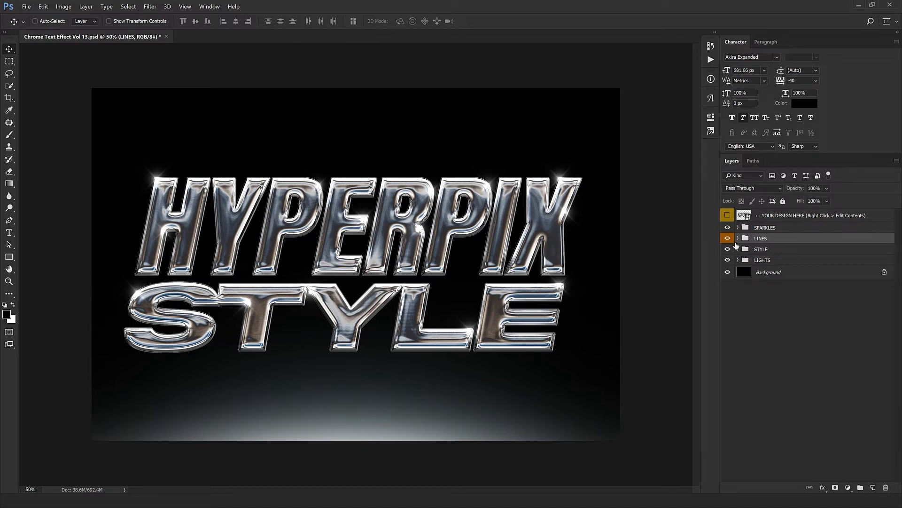
- Inspect the LINE - TOP group inside LINES, opening the Chrome Styles text for editing without changing it
left_click(738, 239)
left_click(743, 249)
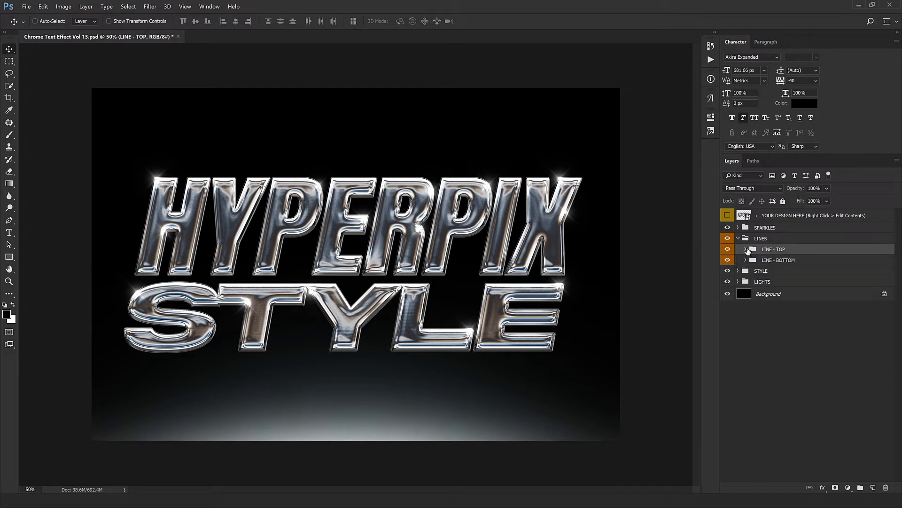
left_click(747, 249)
double_click(759, 262)
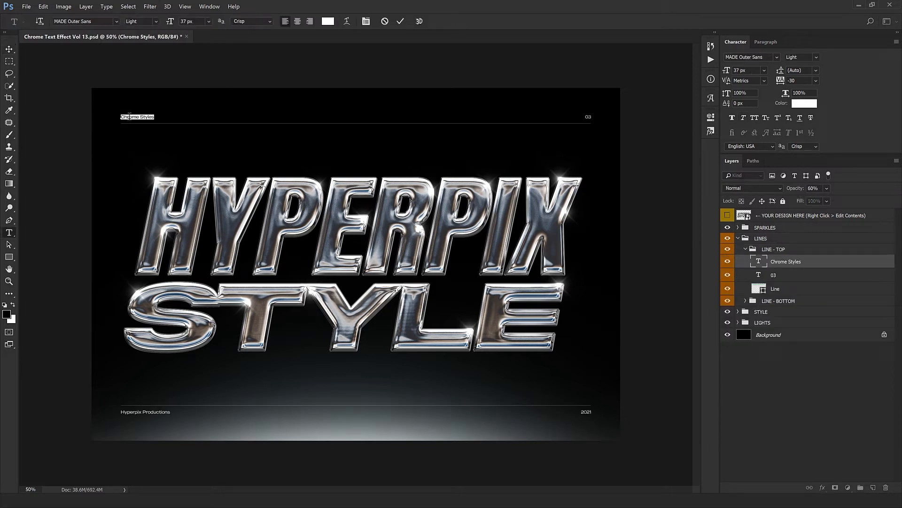
left_click(384, 21)
key("v")
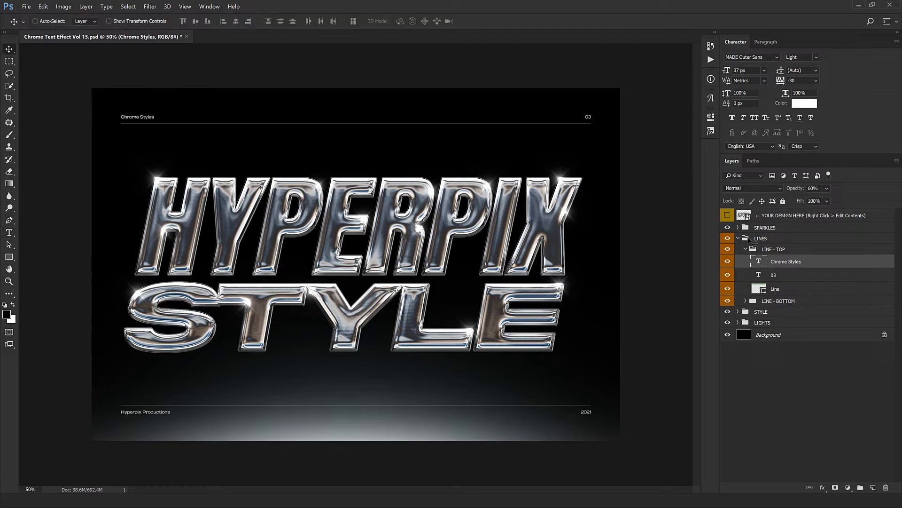
left_click(746, 249)
left_click(738, 239)
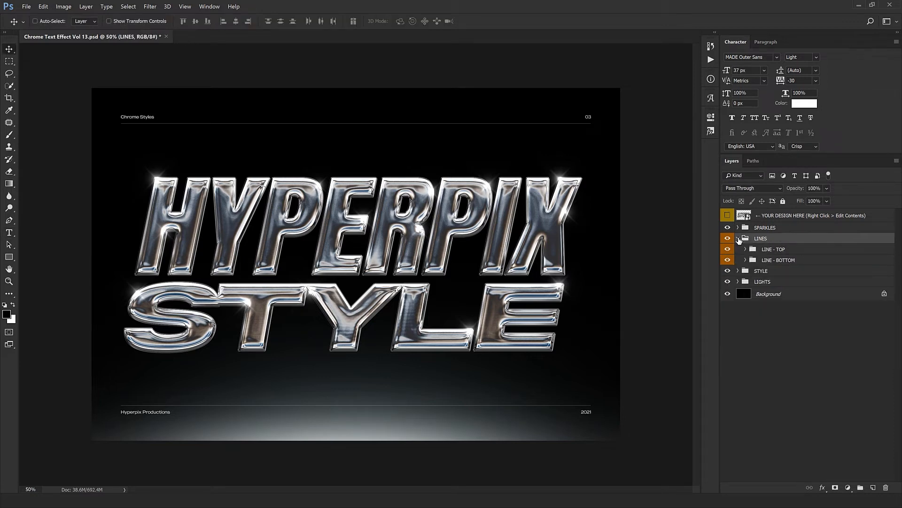
- Examine the nested layers of the STYLE group and compare the lettering with and without its STROKE group
left_click(765, 250)
left_click(738, 249)
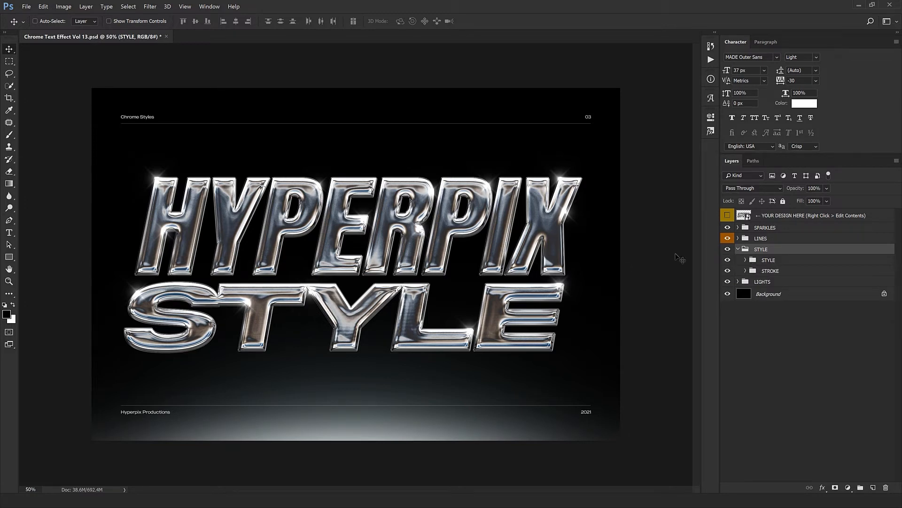
left_click(746, 260)
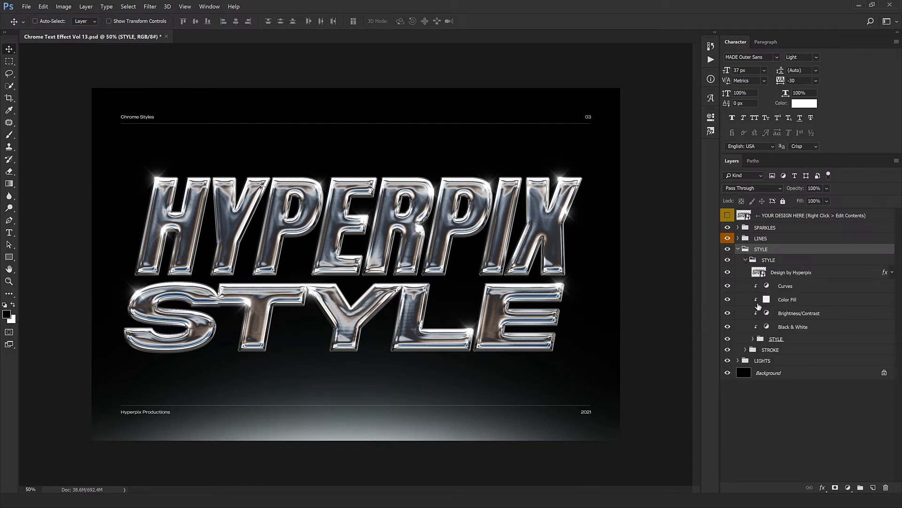
left_click(753, 339)
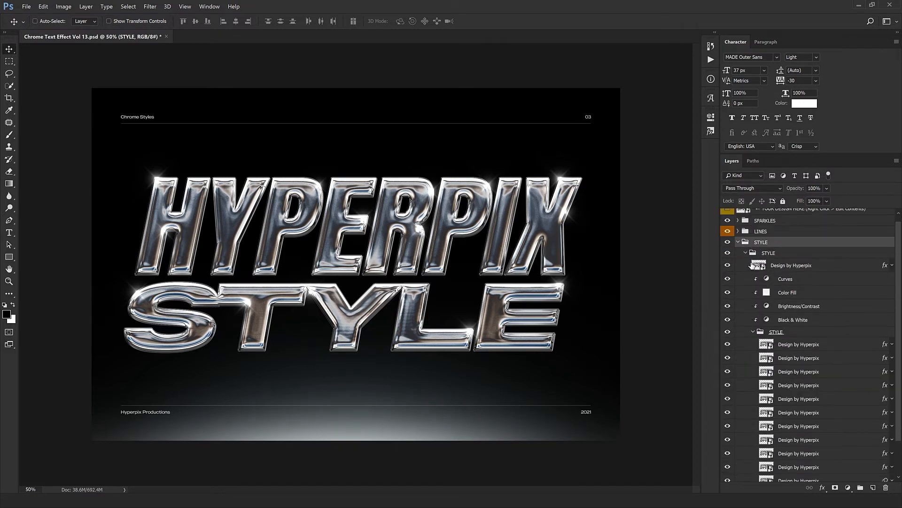
left_click(746, 254)
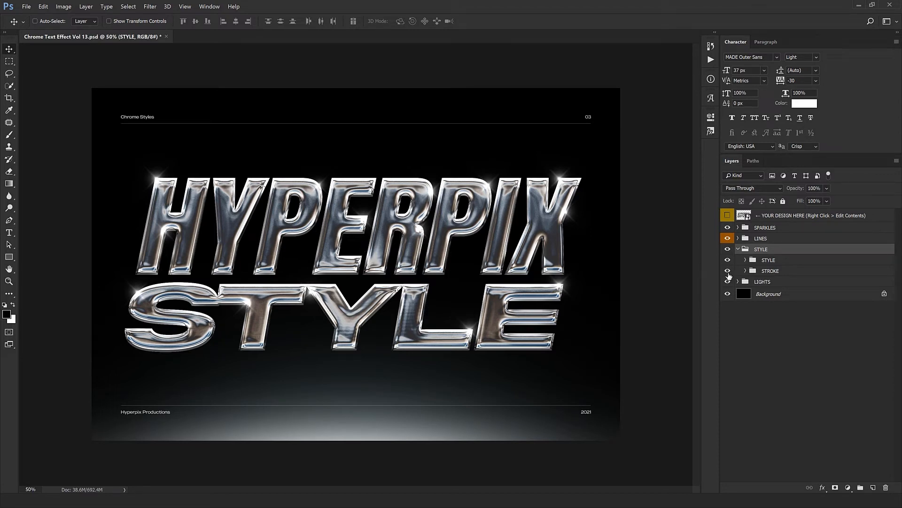
left_click(727, 281)
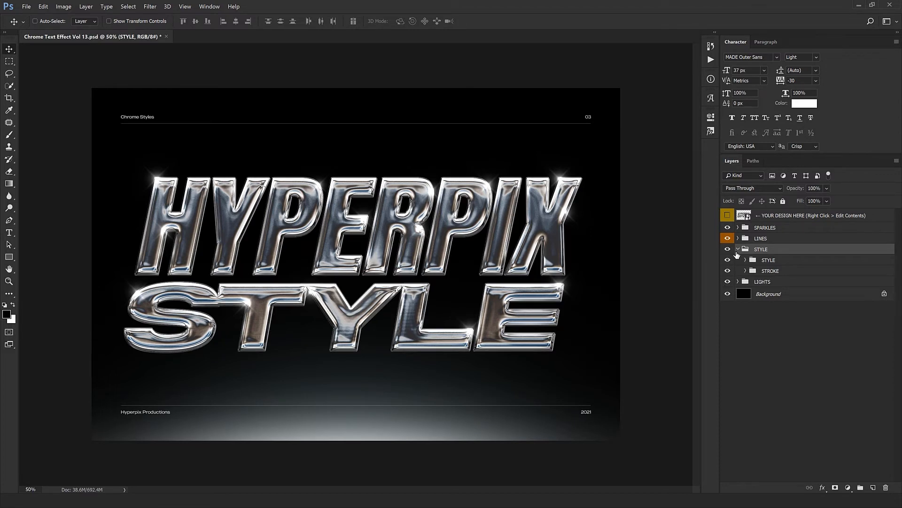
left_click(738, 249)
- Try a green 70ad39 Color Overlay on the upper Light layer in the LIGHTS group
left_click(738, 260)
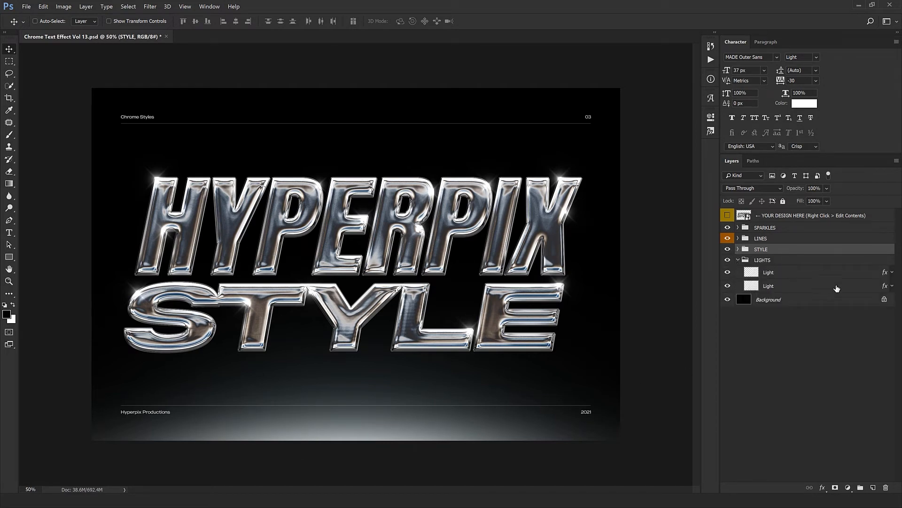
double_click(881, 275)
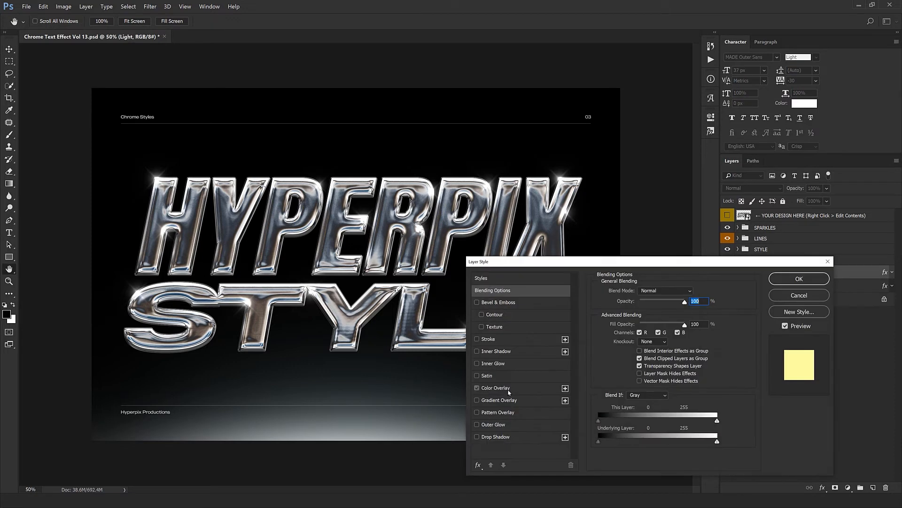
left_click(507, 389)
left_click(698, 297)
left_click(724, 235)
left_click(674, 184)
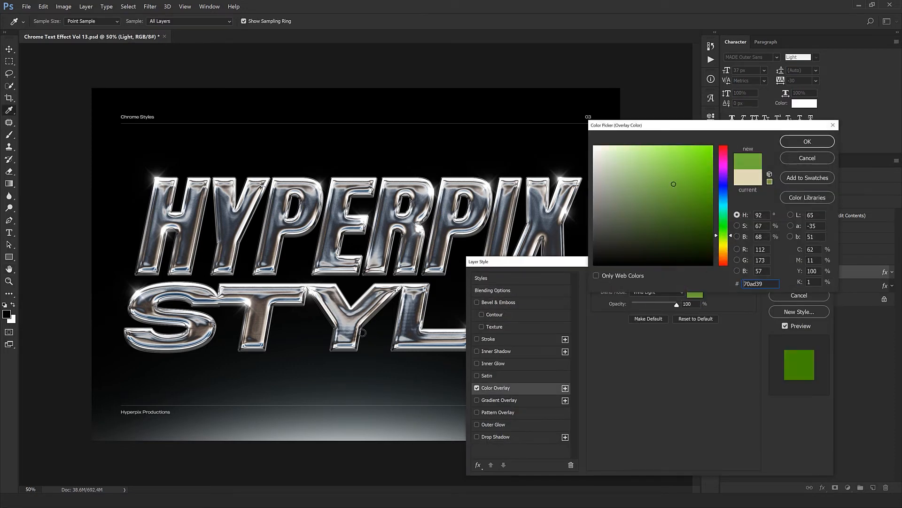
left_click(808, 158)
left_click(799, 296)
left_click(739, 262)
left_click(738, 262)
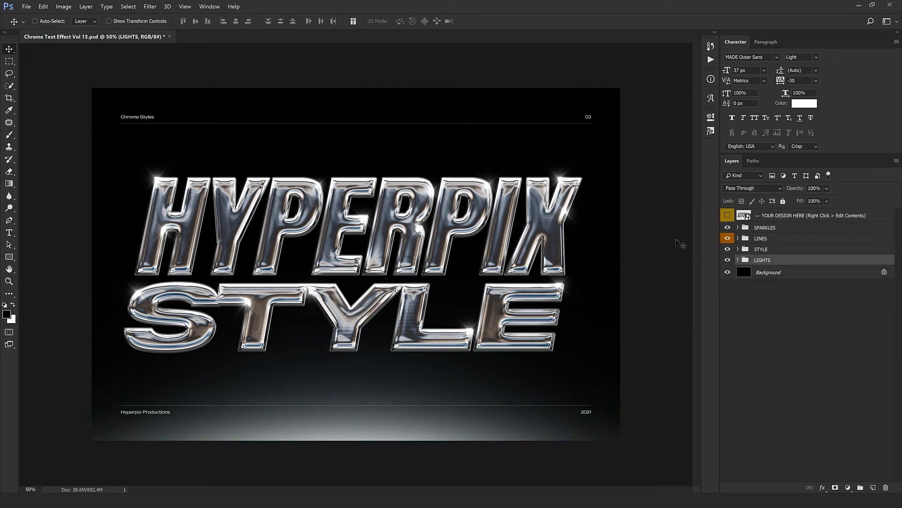
- Isolate the STYLE group by hiding all other groups and the Background layer
left_click(728, 249, "alt")
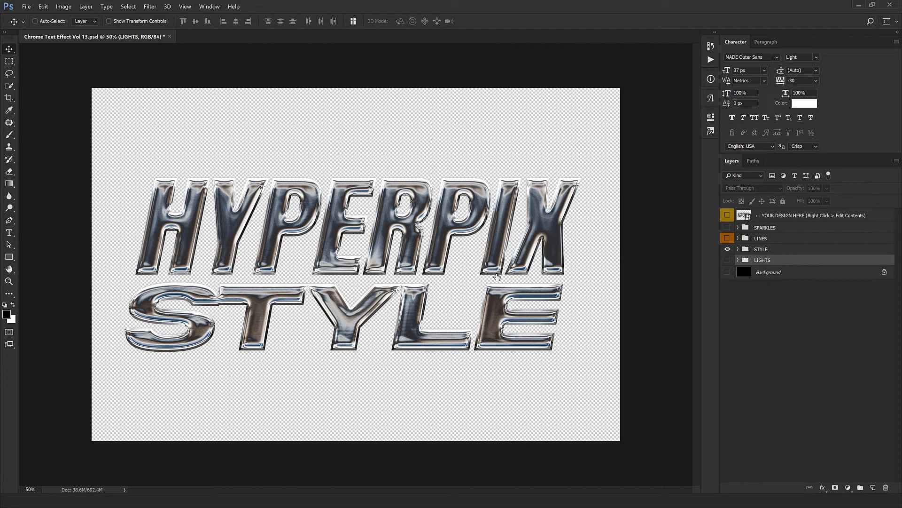
- Restore the hidden groups and Background, and open the nested YOUR DESIGN HERE smart objects down to the editable text layers
left_click(727, 250, "alt")
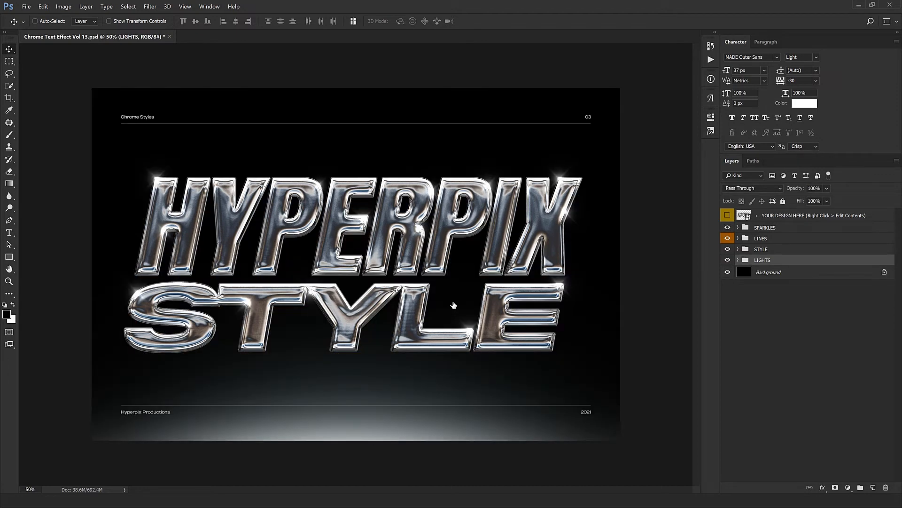
right_click(774, 218)
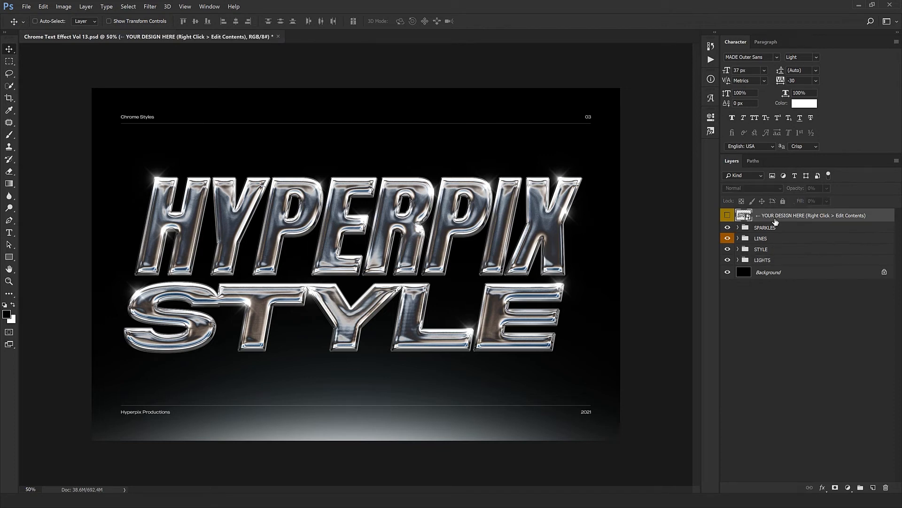
left_click(809, 258)
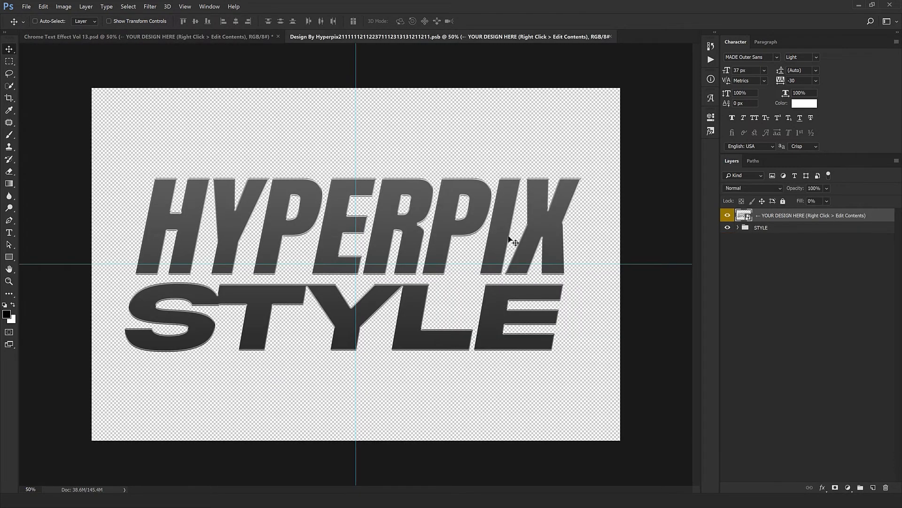
right_click(828, 217)
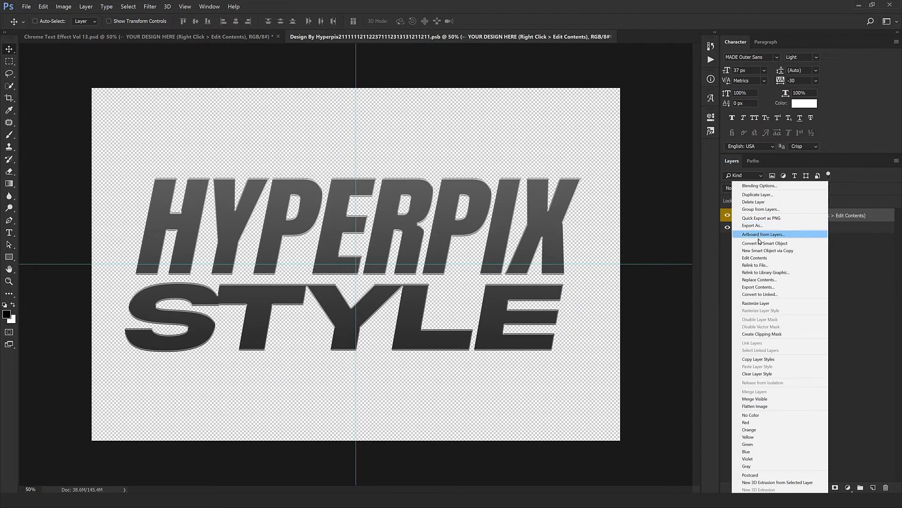
left_click(758, 258)
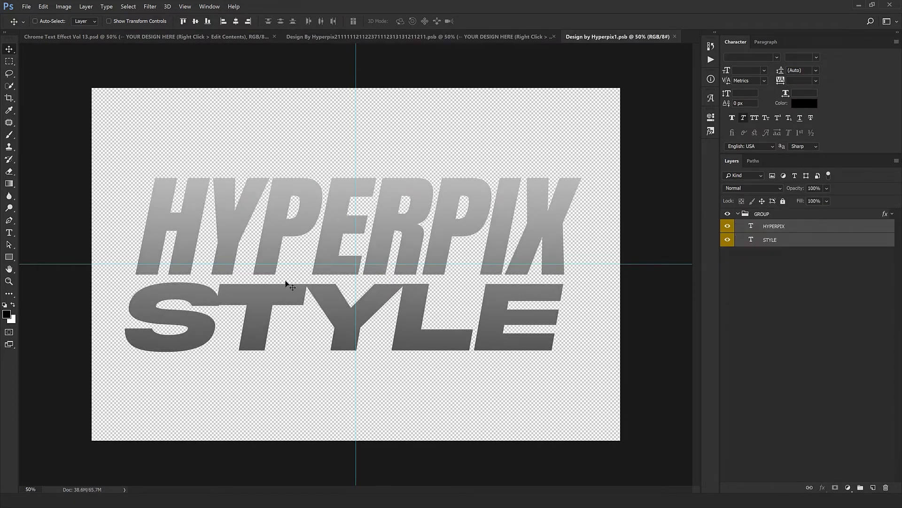
- Open 1.png from the Logo folder and copy its Nike logo into the Design by Hyperpix1.psb document
left_click(29, 501)
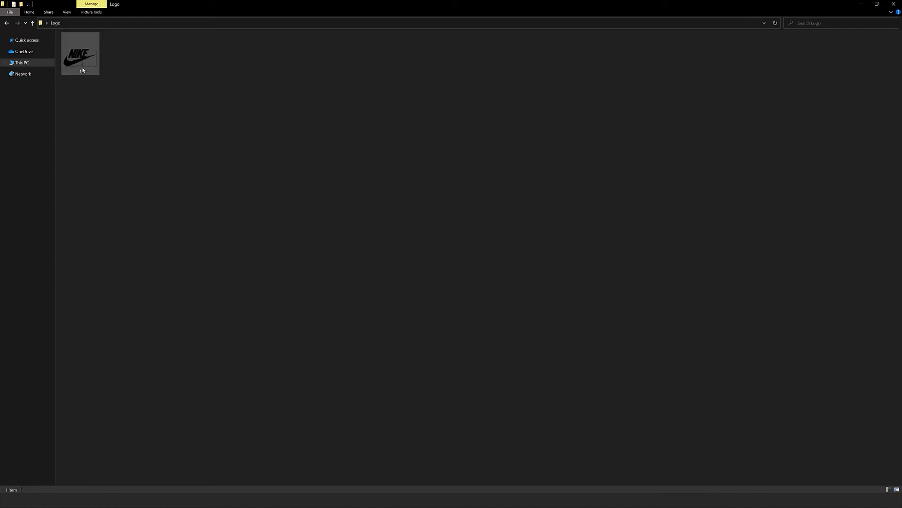
left_click_drag(82, 70, 461, 61)
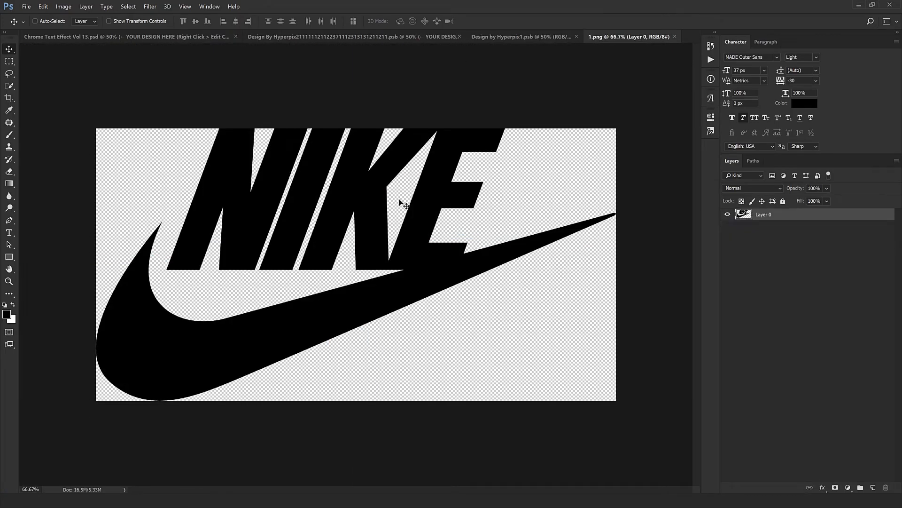
left_click_drag(403, 202, 401, 258)
- Delete the HYPERPIX and STYLE text layers from GROUP, keeping only the Nike logo layer
left_click(770, 256)
left_click(797, 241, "shift")
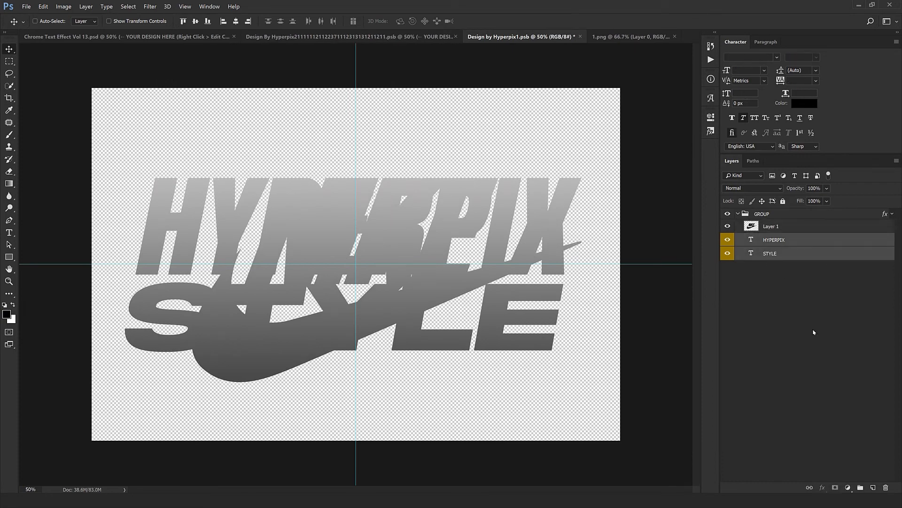
left_click(886, 488)
- Move the Nike logo up and across so it sits centered on the canvas guides
key("ctrl+t")
left_click_drag(439, 235, 403, 219)
key("Return")
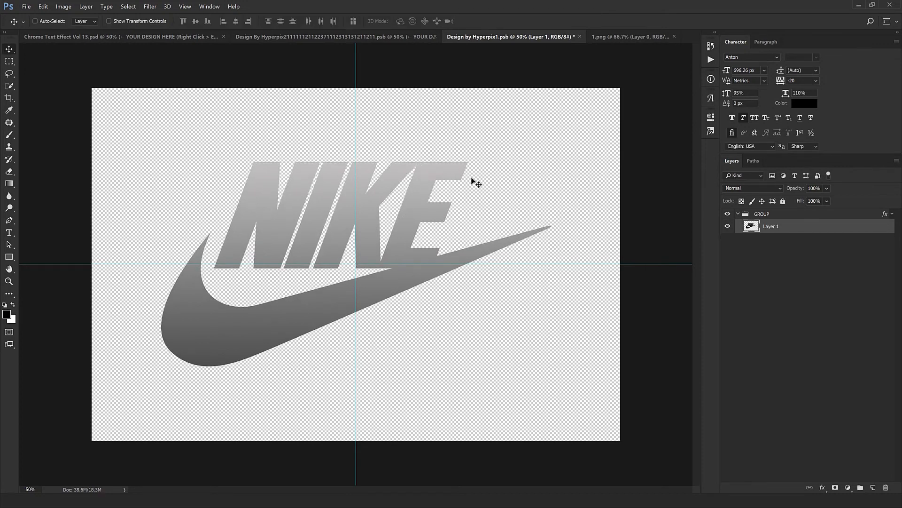
- Close 1.png, and save and close both nested smart object documents to update the chrome template with the Nike logo
left_click(675, 37)
left_click(675, 37)
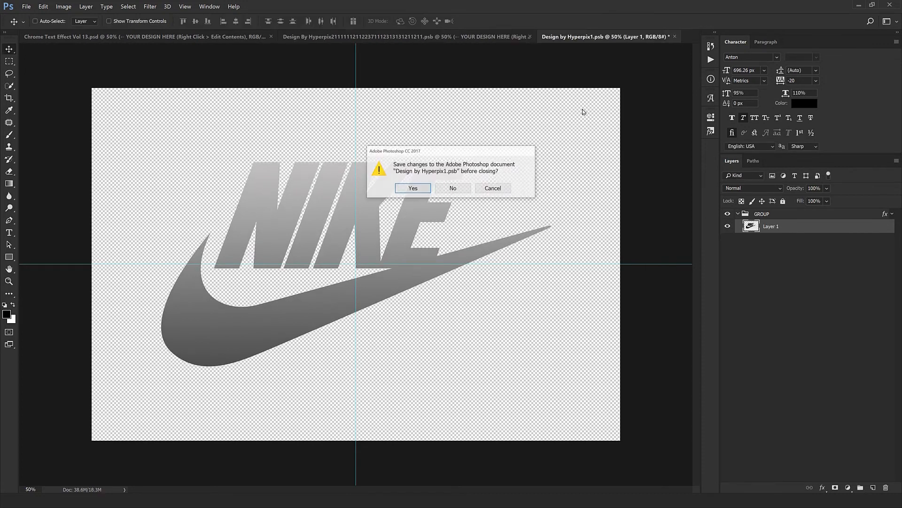
left_click(416, 191)
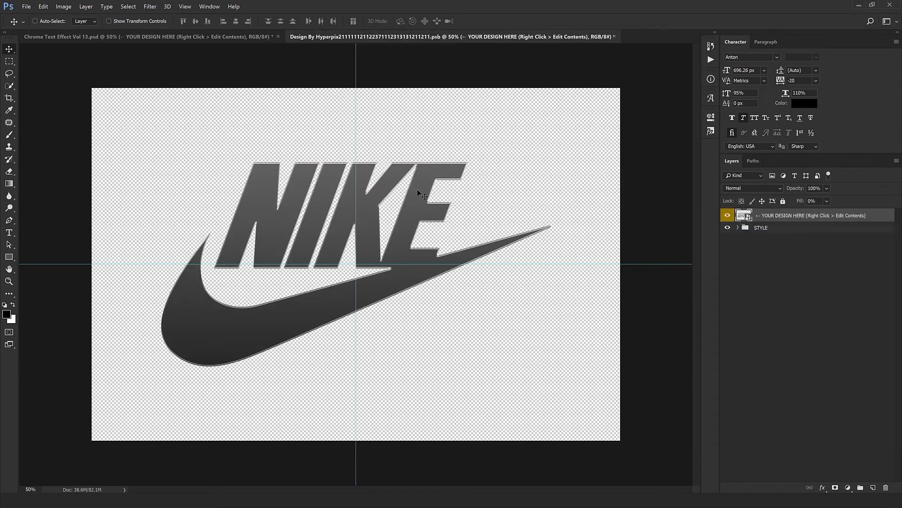
left_click(615, 37)
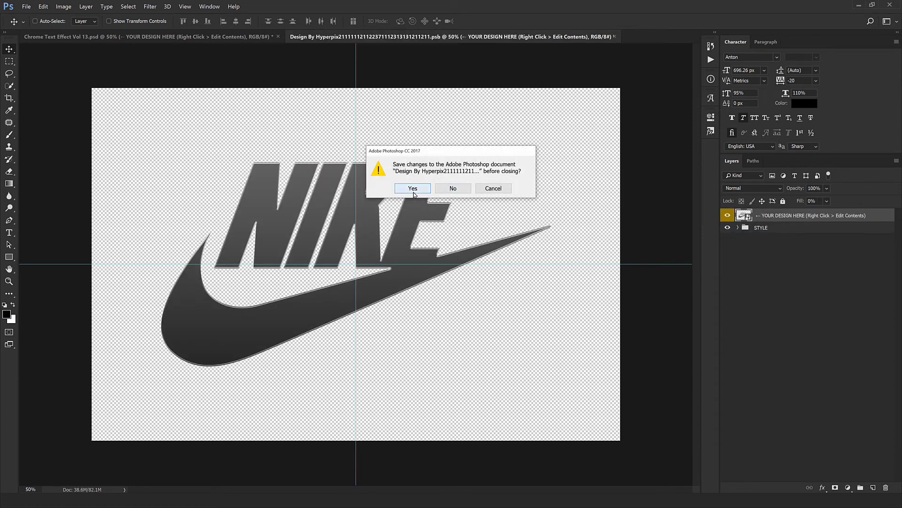
left_click(415, 190)
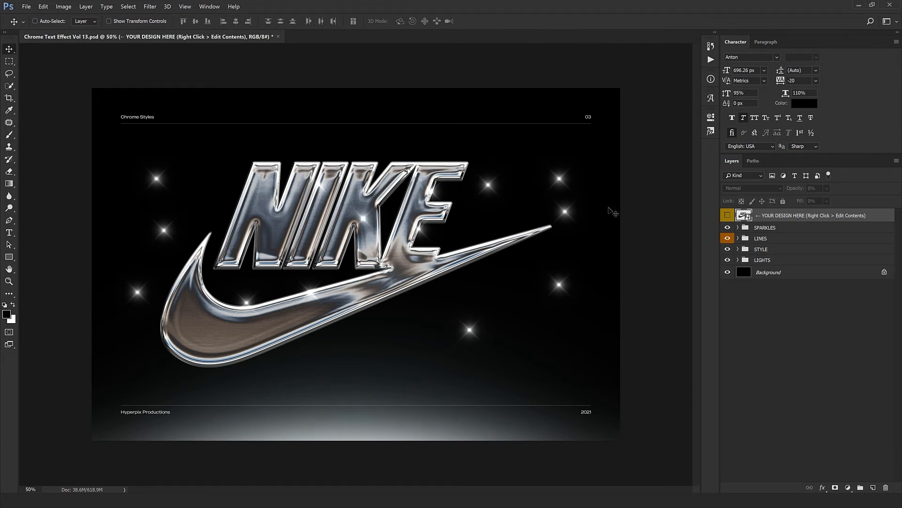
- Delete every sparkle layer in the SPARKLES group except the topmost one
left_click(738, 228)
left_click(751, 253)
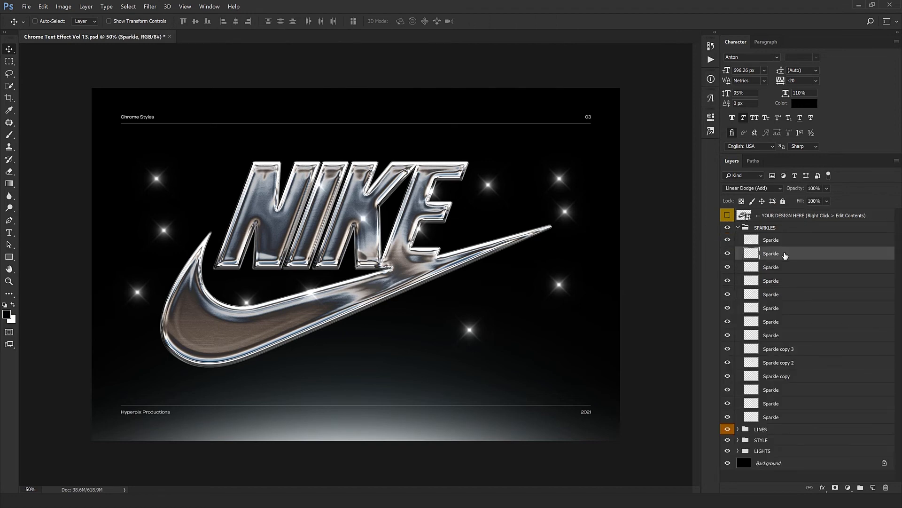
left_click(787, 417, "shift")
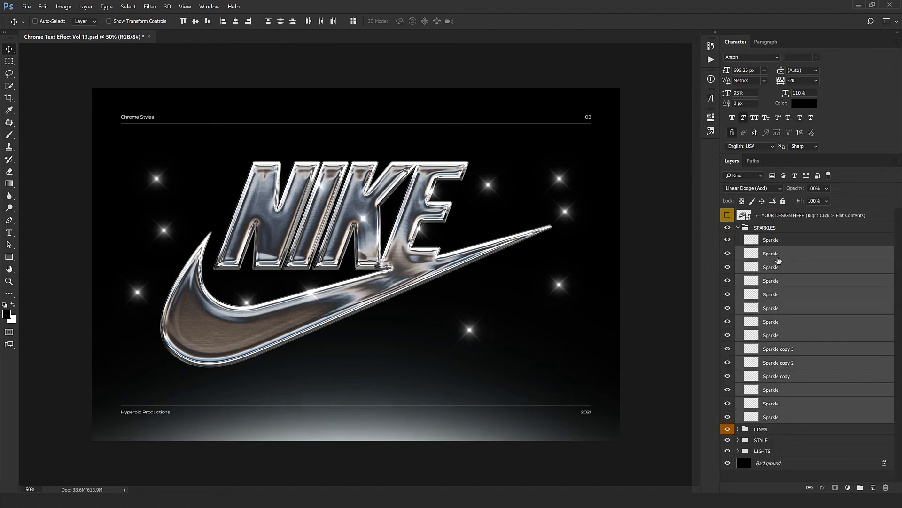
left_click(885, 487)
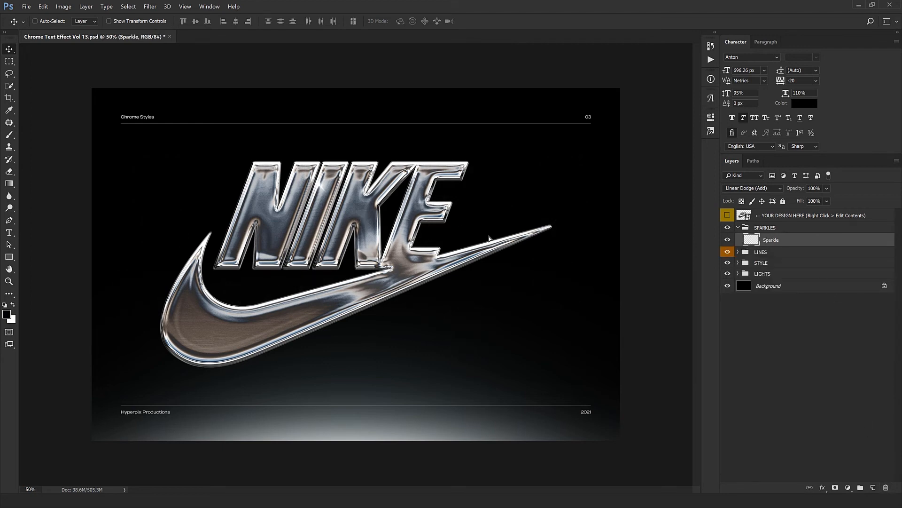
- Place the remaining sparkle and ten duplicates of it on corners and edges of the chrome Nike lettering and swoosh
left_click_drag(489, 239, 466, 310)
left_click_drag(436, 269, 390, 305)
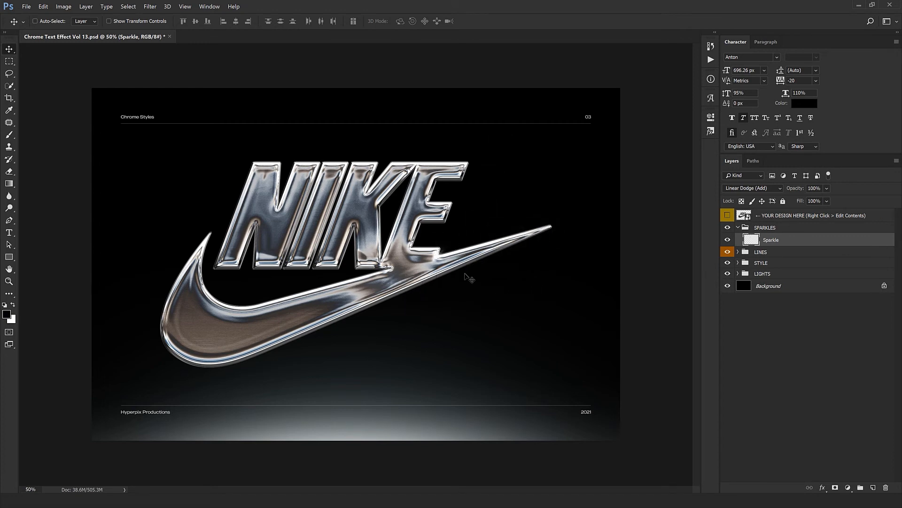
left_click_drag(493, 294, 300, 342)
left_click_drag(329, 332, 271, 379)
left_click_drag(225, 409, 312, 228)
left_click_drag(295, 246, 405, 278)
left_click_drag(380, 295, 436, 261)
left_click_drag(401, 271, 235, 373)
left_click_drag(235, 373, 433, 343)
left_click_drag(482, 339, 447, 334)
left_click_drag(447, 334, 518, 300)
left_click_drag(518, 299, 290, 334)
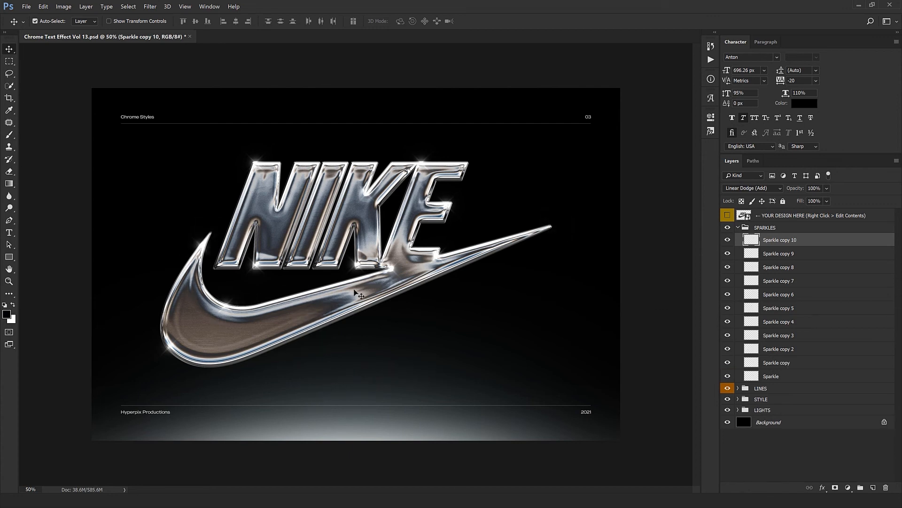
- Examine the chrome Nike logo and its sparkles up close at 100% magnification
key("ctrl+0")
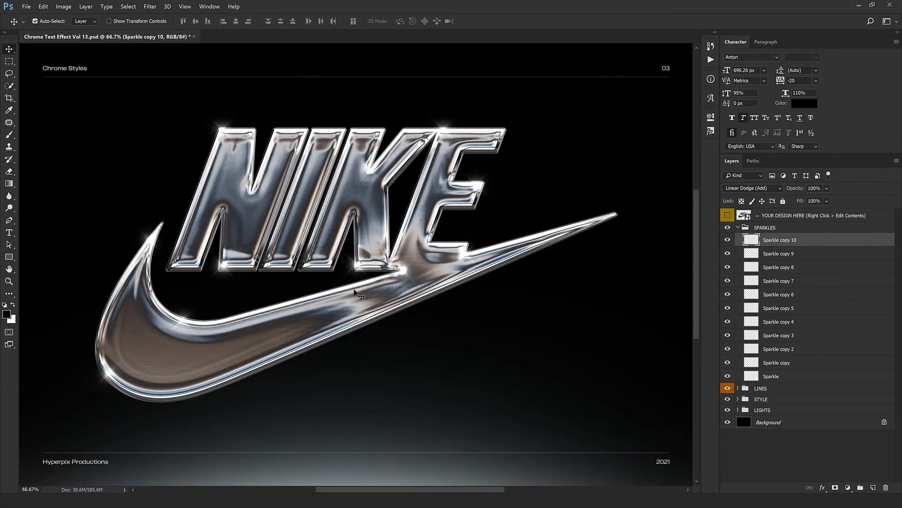
key("ctrl+plus")
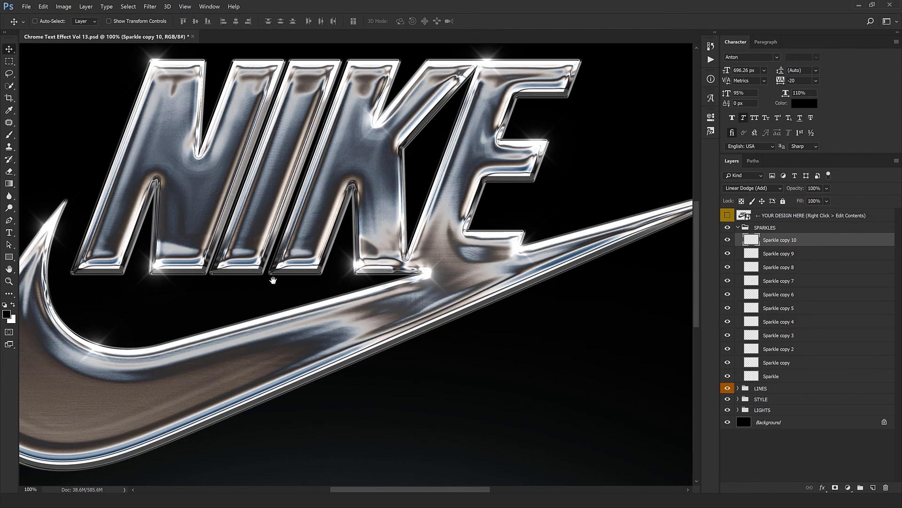
left_click_drag(274, 280, 380, 278)
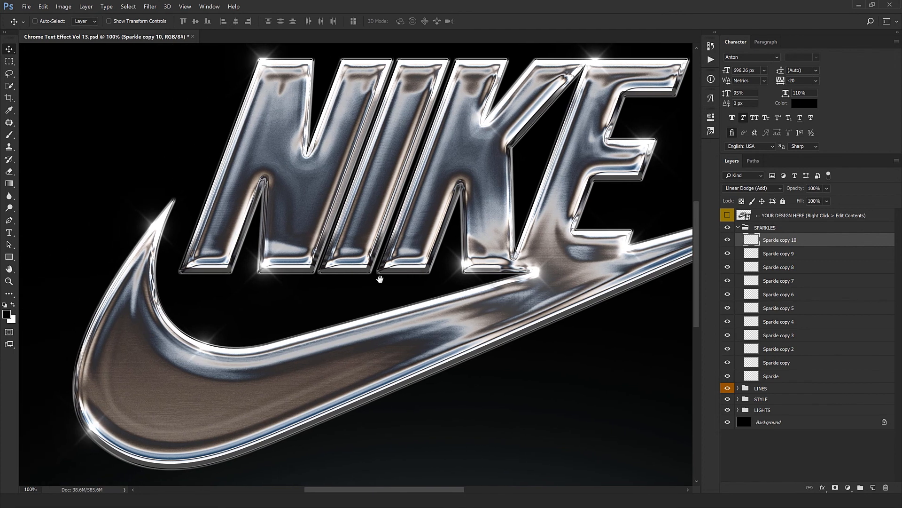